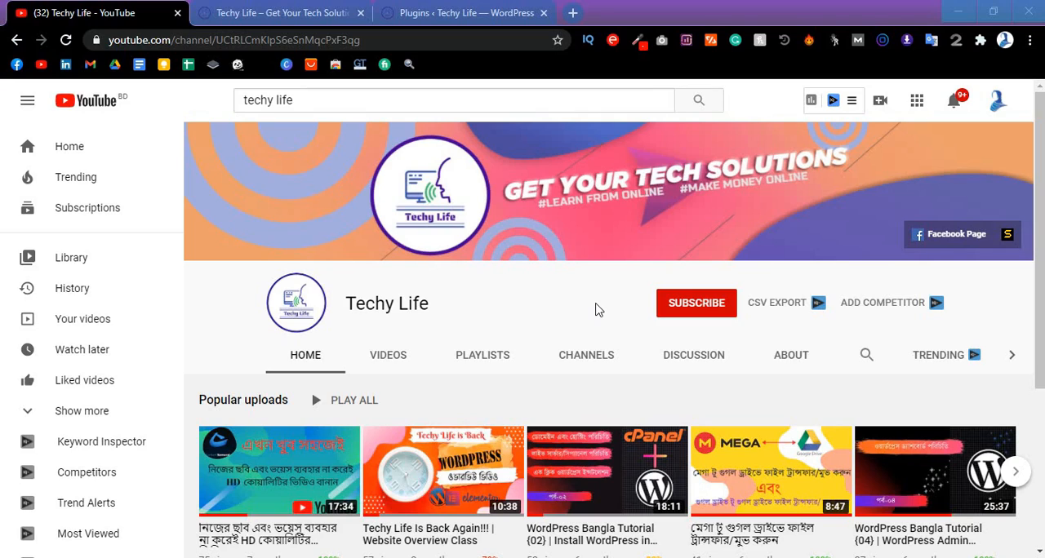
- Subscribe to the Techy Life YouTube channel and set its notifications to All
{"action": "left_click", "coordinate": [676, 318]}
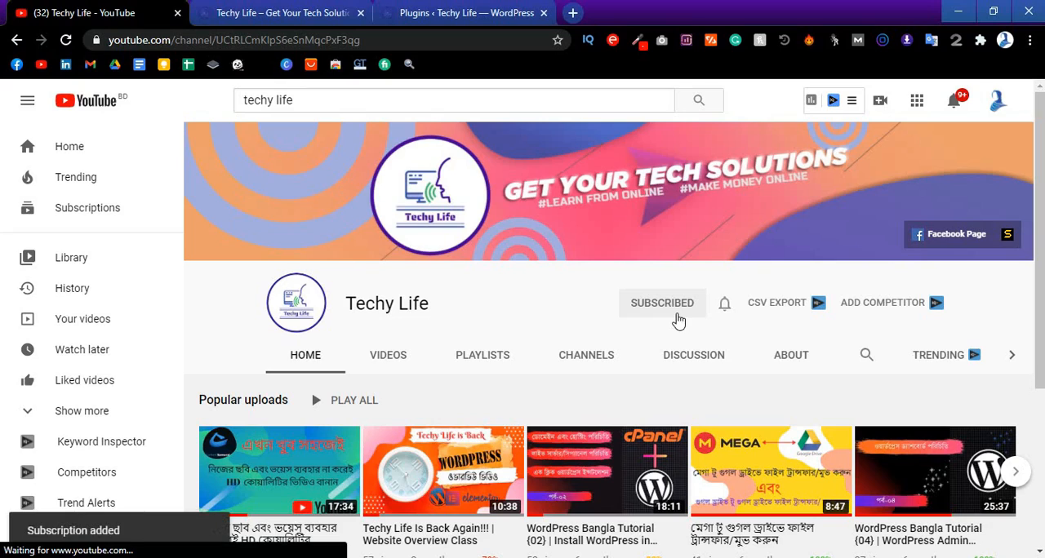
{"action": "left_click", "coordinate": [725, 309]}
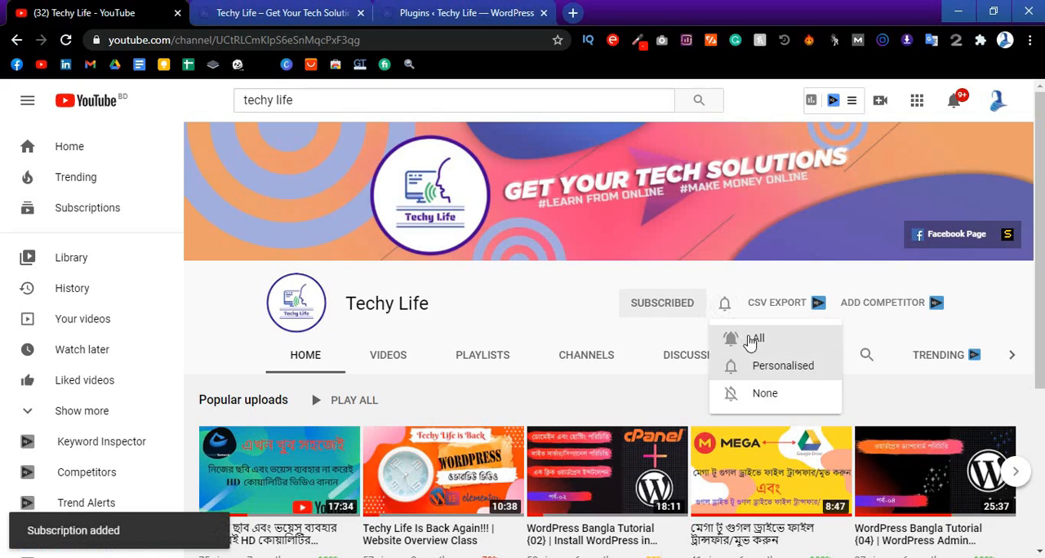
{"action": "left_click", "coordinate": [752, 339]}
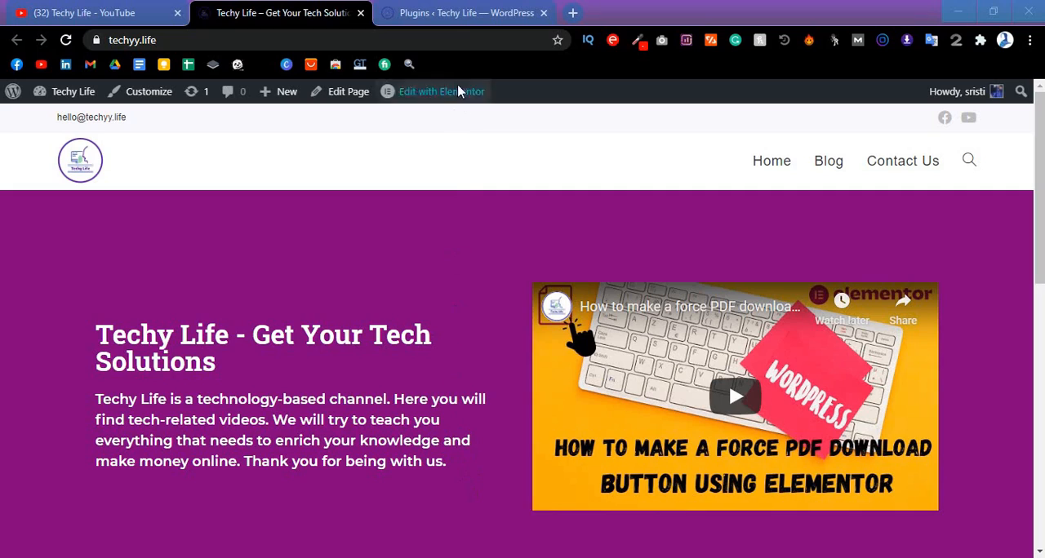
- Switch to the WordPress admin and search for "tidio" among the plugins available to add
{"action": "left_click", "coordinate": [472, 18]}
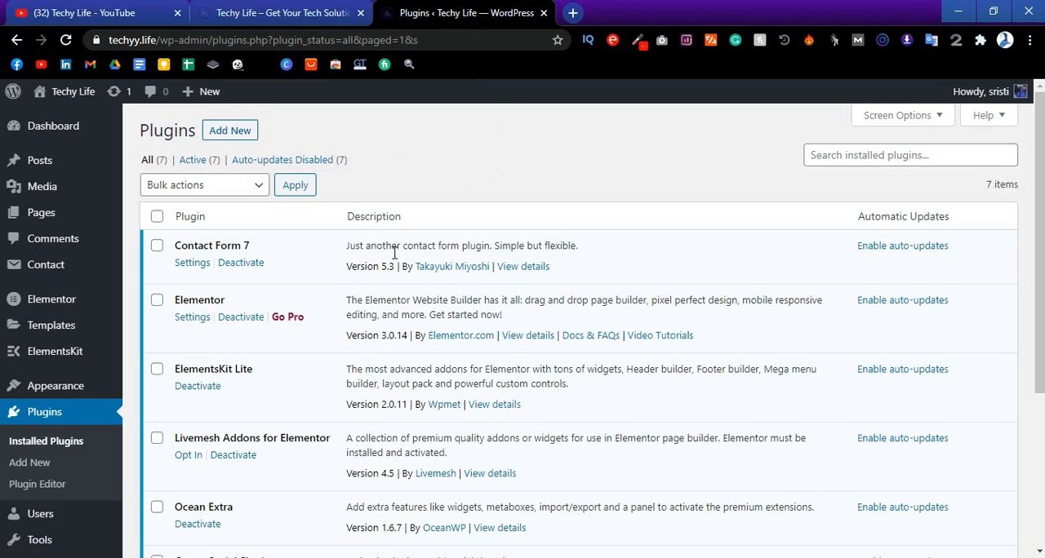
{"action": "left_click", "coordinate": [237, 132]}
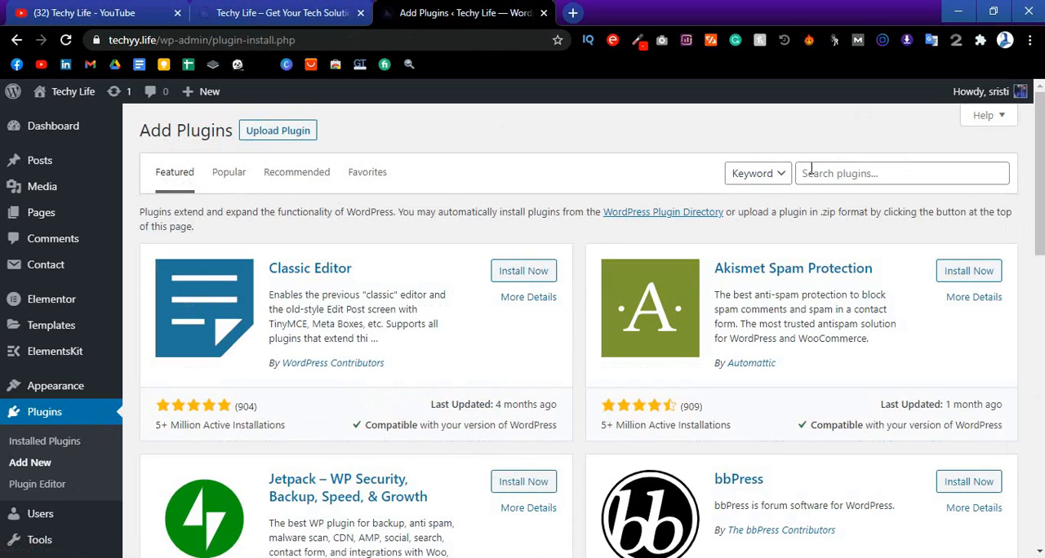
{"action": "left_click", "coordinate": [813, 171]}
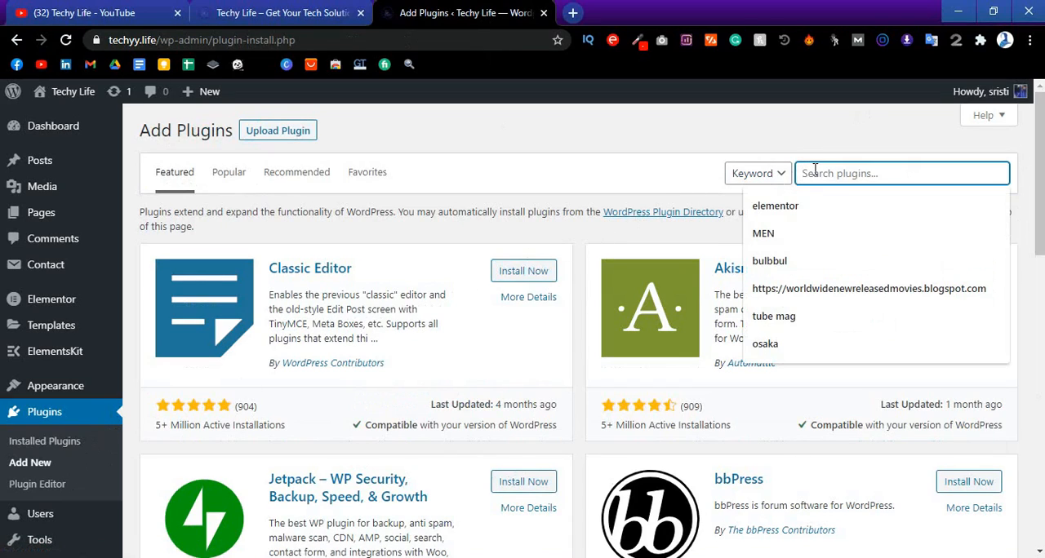
{"action": "type", "text": "tidio"}
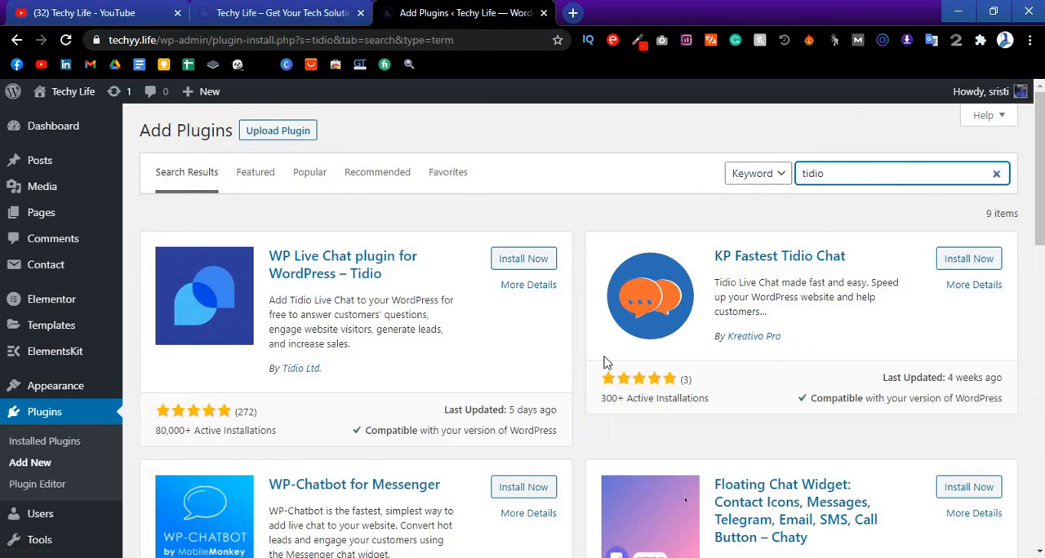
- Install and activate the "WP Live Chat plugin for WordPress – Tidio" plugin
{"action": "left_click_drag", "start_coordinate": [390, 280], "coordinate": [266, 249]}
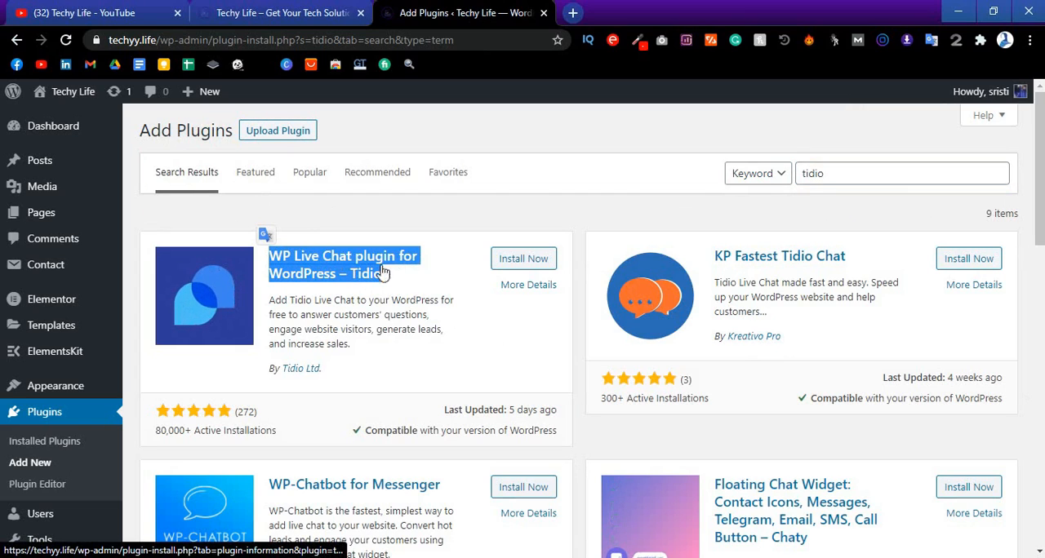
{"action": "left_click", "coordinate": [498, 261]}
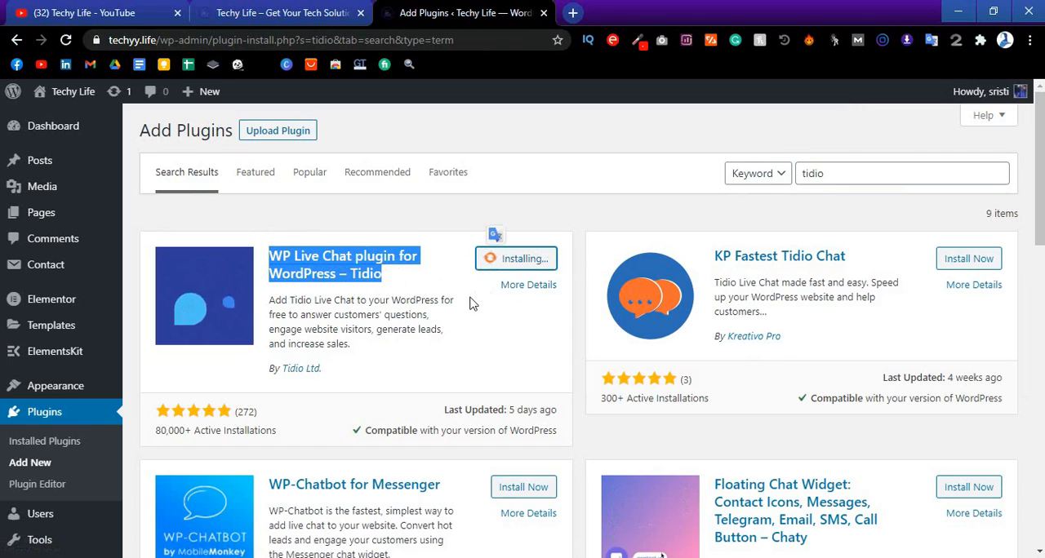
{"action": "left_click", "coordinate": [417, 284]}
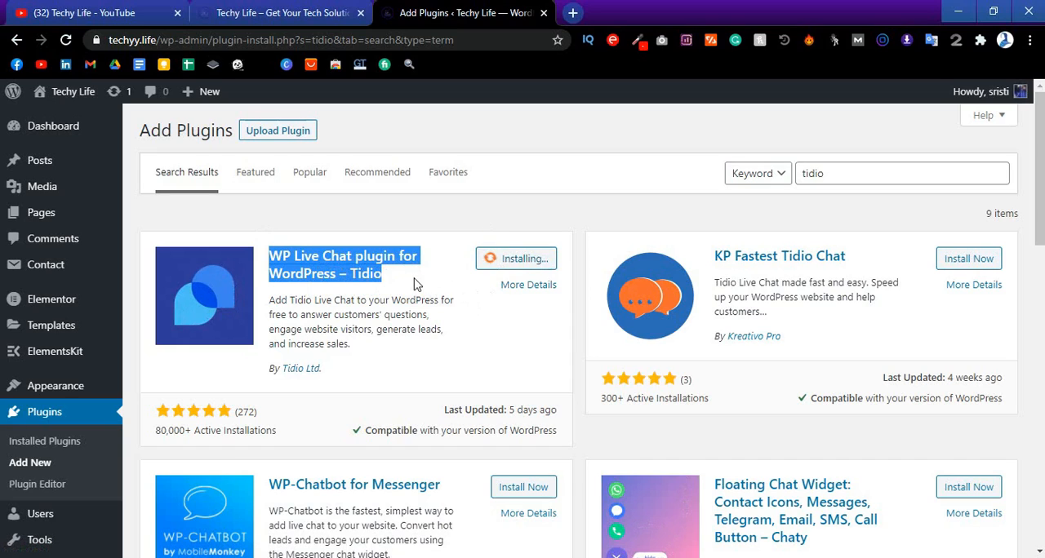
{"action": "double_click", "coordinate": [408, 257]}
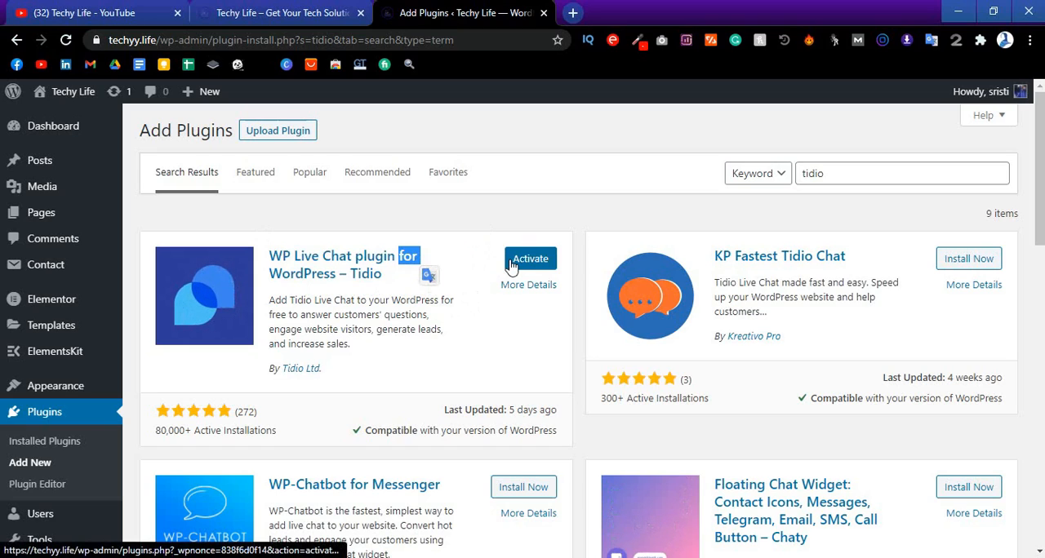
{"action": "left_click", "coordinate": [515, 261]}
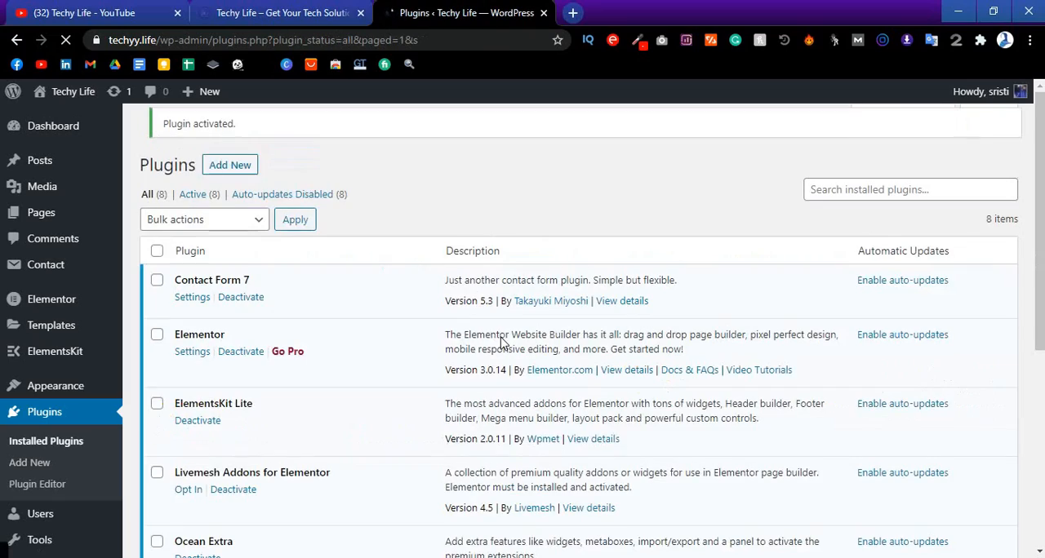
{"action": "scroll", "coordinate": [447, 349], "scroll_direction": "down", "scroll_amount": 5}
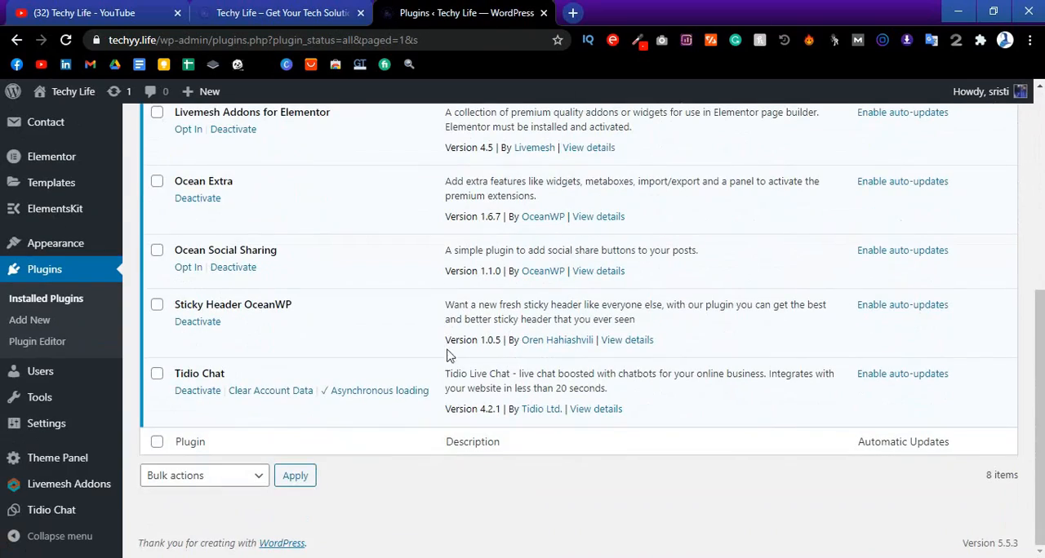
{"action": "left_click", "coordinate": [57, 516]}
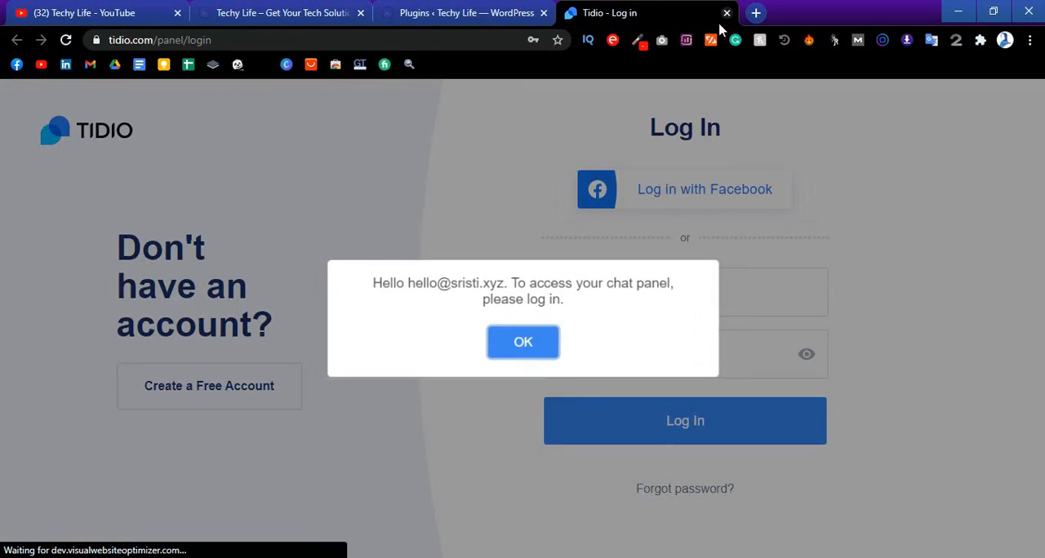
{"action": "left_click", "coordinate": [726, 12]}
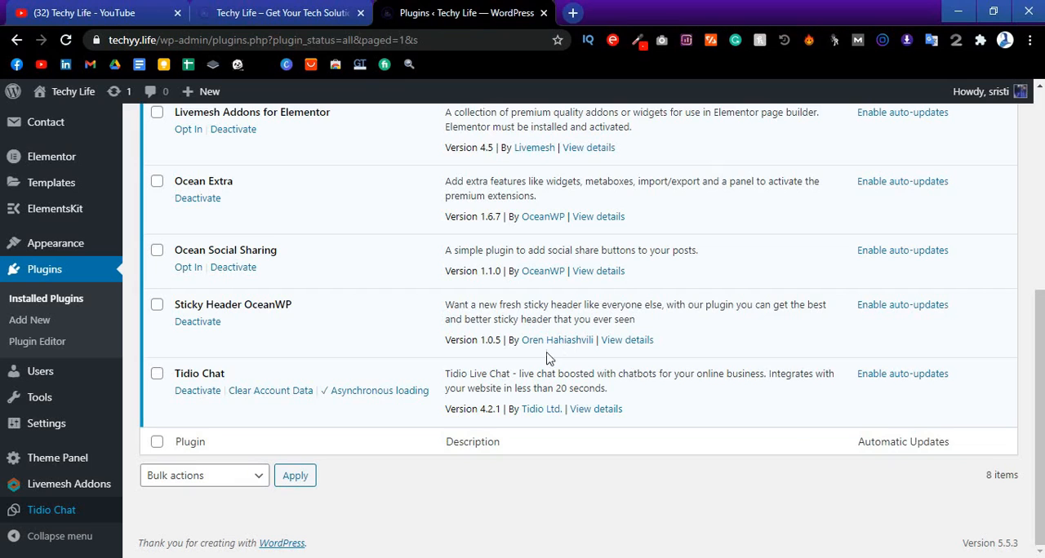
- Clear the Tidio Chat plugin's account data and open the Tidio Chat setup page in the WordPress admin
{"action": "left_click", "coordinate": [276, 394]}
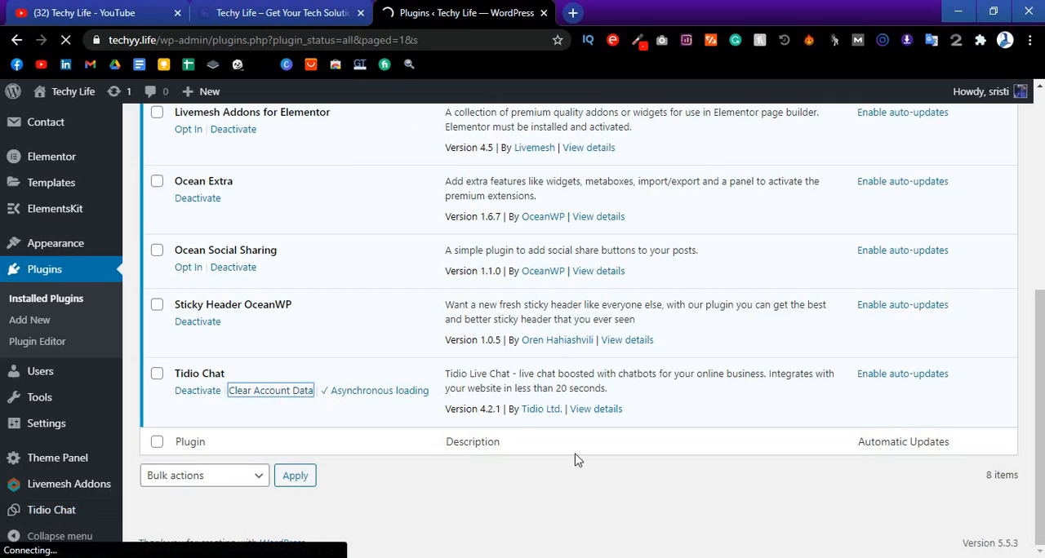
{"action": "scroll", "coordinate": [575, 460], "scroll_direction": "down", "scroll_amount": 2}
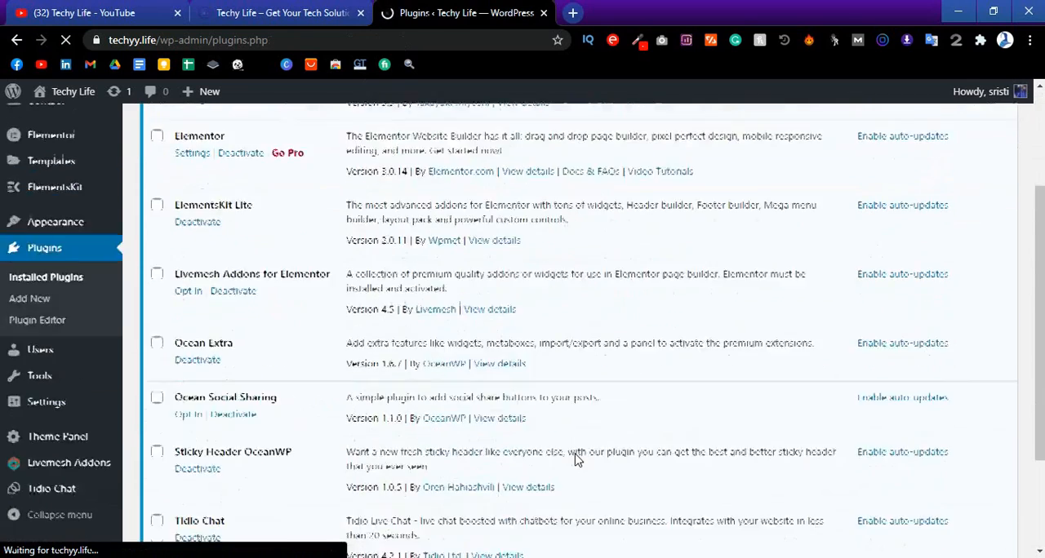
{"action": "mouse_move", "coordinate": [63, 394]}
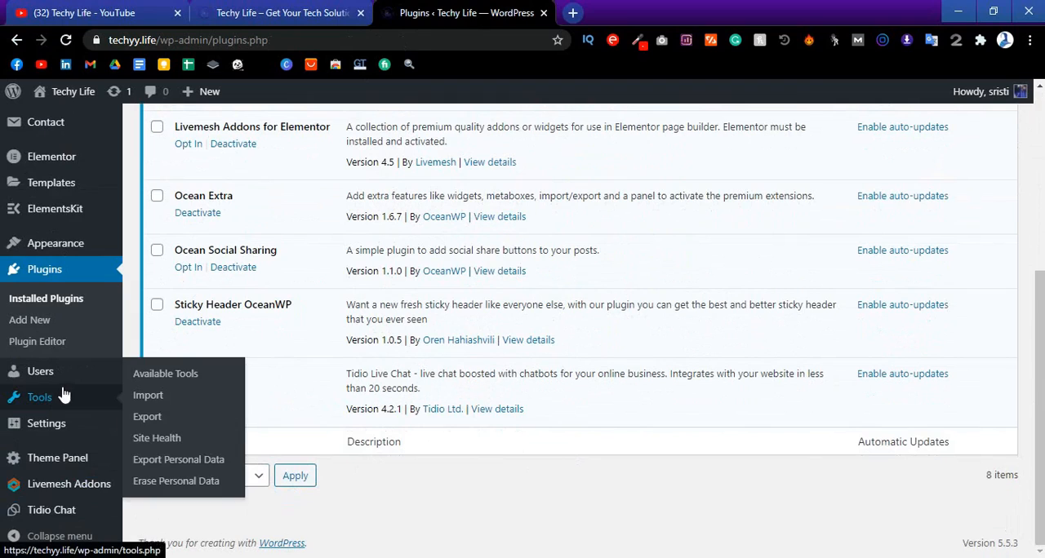
{"action": "left_click", "coordinate": [72, 509]}
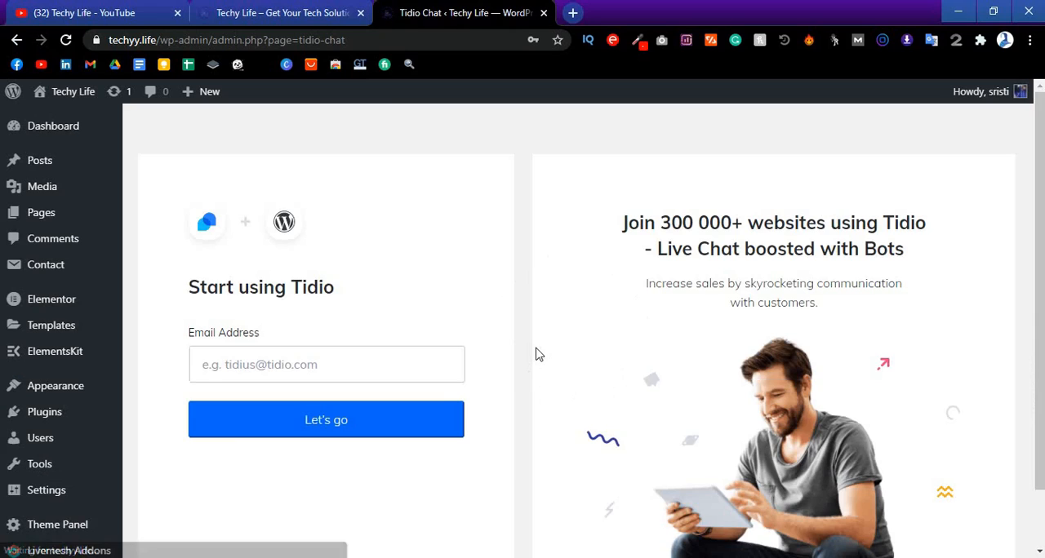
{"action": "scroll", "coordinate": [617, 319], "scroll_direction": "down", "scroll_amount": 2}
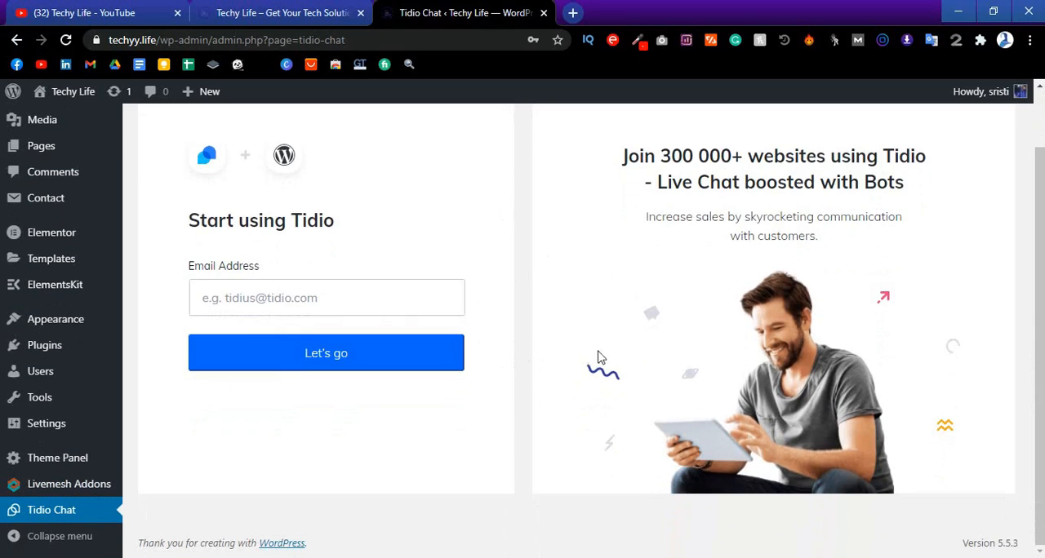
{"action": "scroll", "coordinate": [571, 250], "scroll_direction": "up", "scroll_amount": 2}
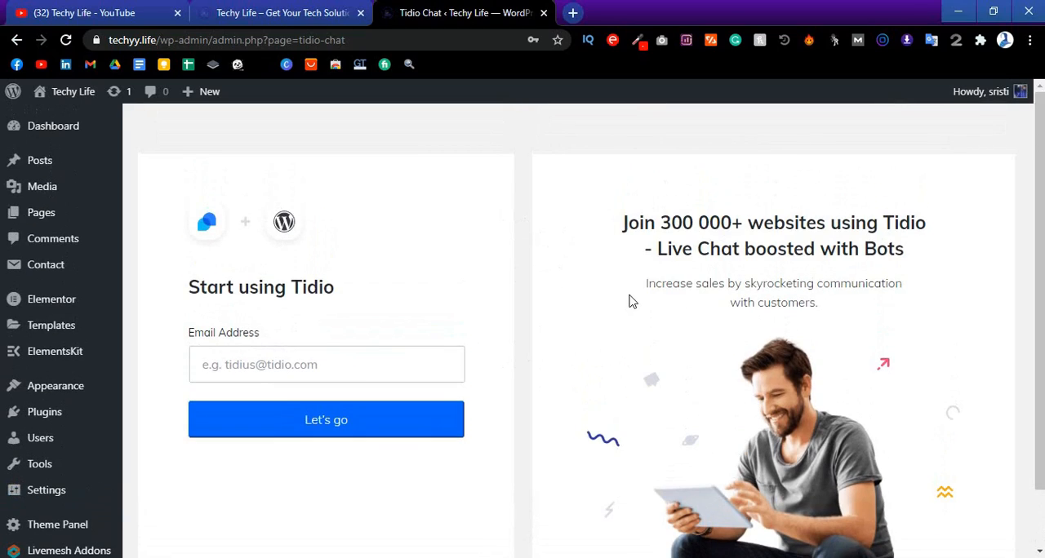
- Enter the account e-mail address in the Start using Tidio form and submit it
{"action": "left_click", "coordinate": [403, 356]}
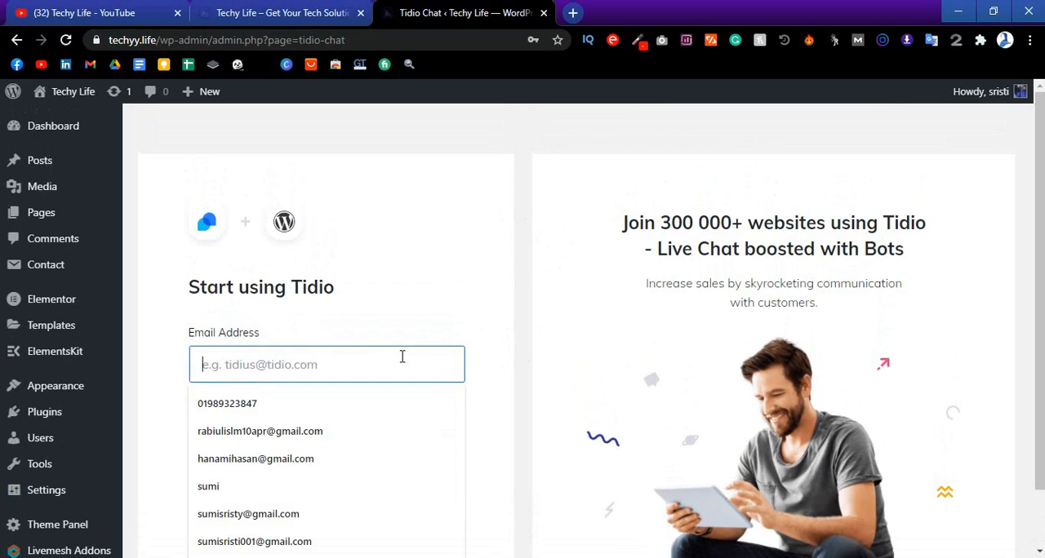
{"action": "type", "text": "he"}
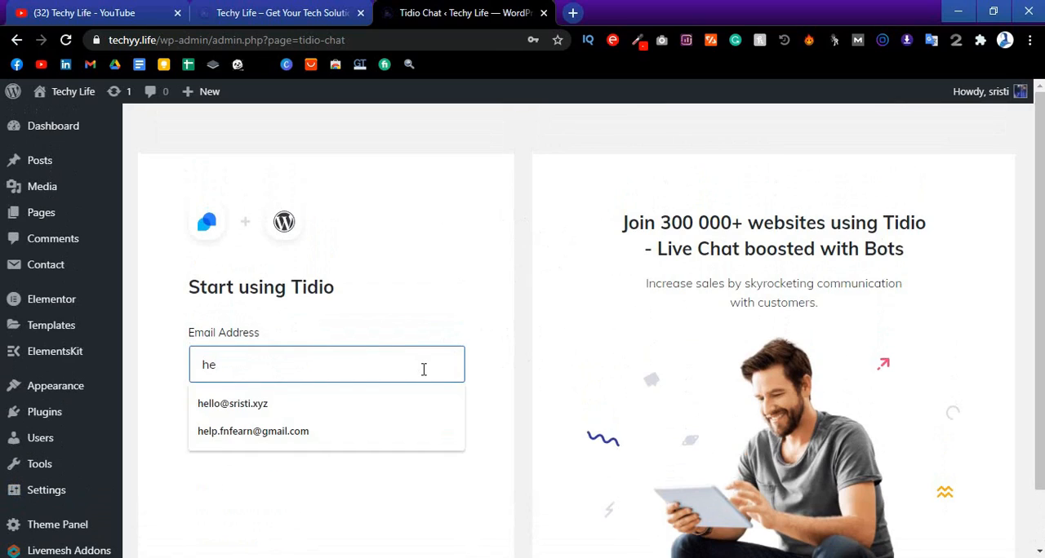
{"action": "left_click", "coordinate": [433, 394]}
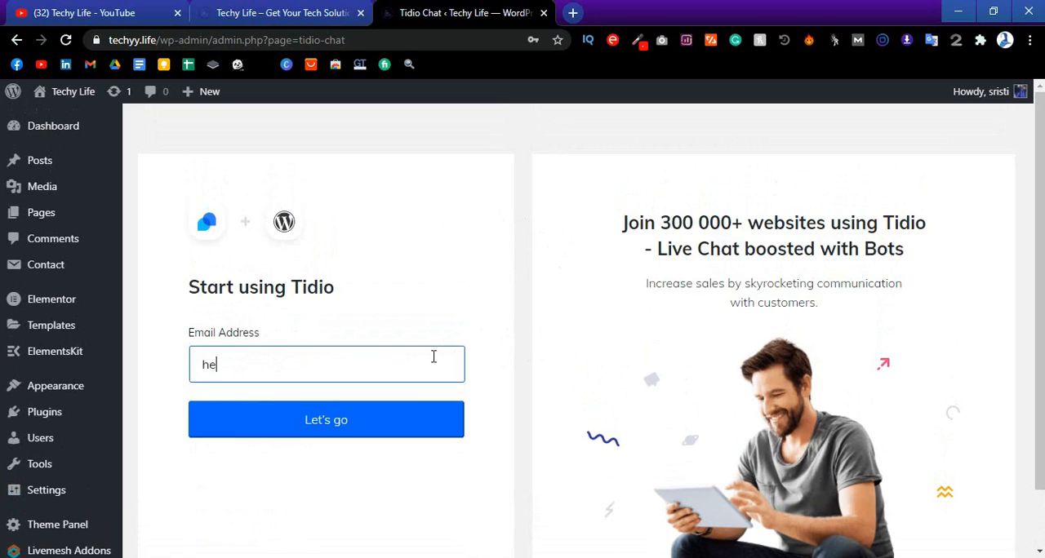
{"action": "left_click", "coordinate": [434, 357]}
{"action": "left_click", "coordinate": [419, 401]}
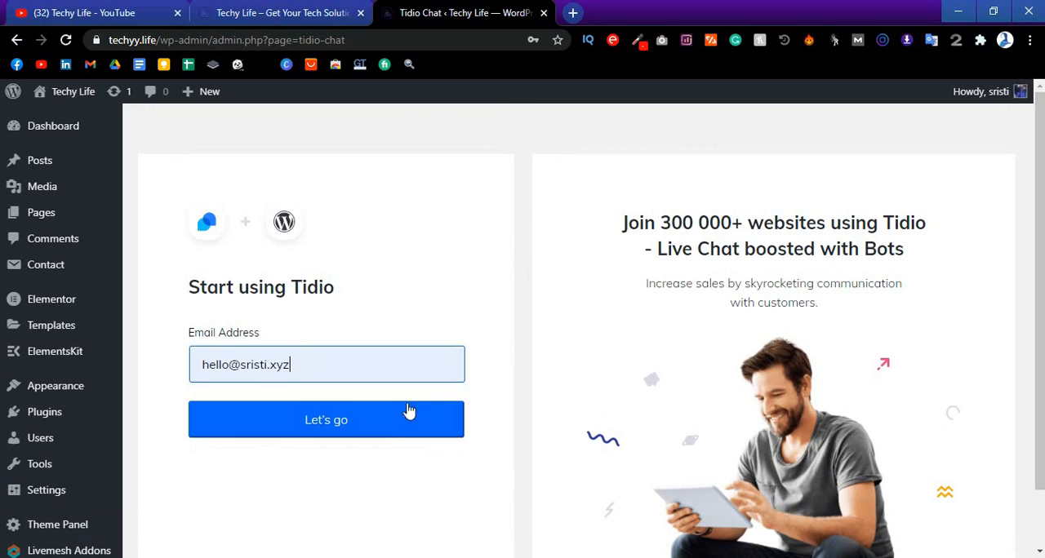
{"action": "left_click", "coordinate": [380, 427]}
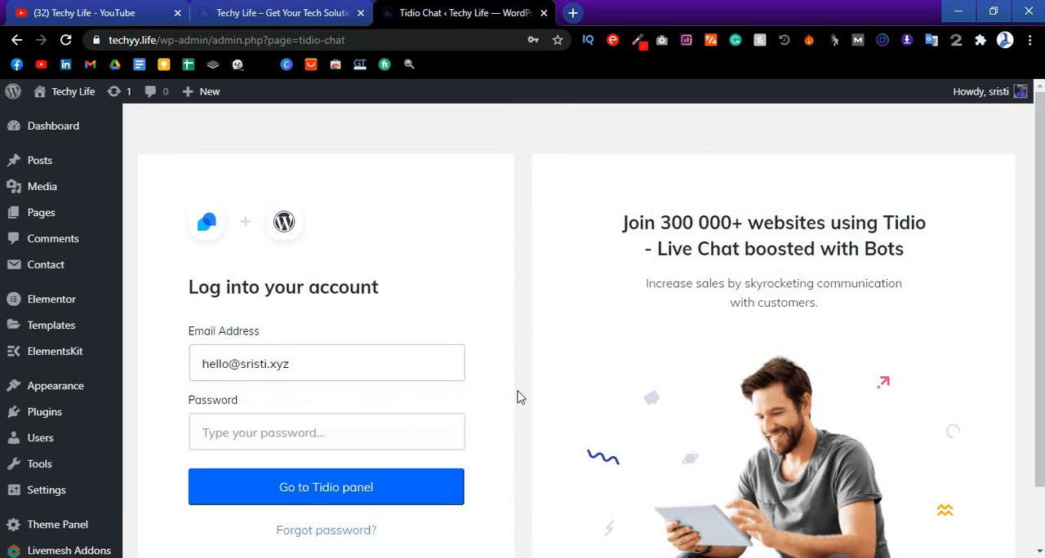
- Try to log into Tidio with the browser's saved account password and empty the password field
{"action": "left_click", "coordinate": [373, 442]}
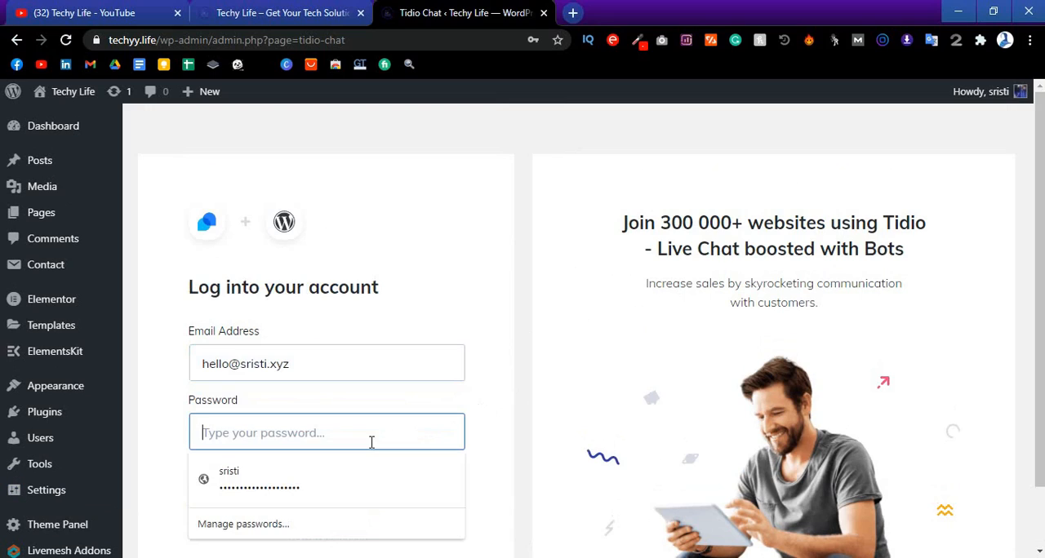
{"action": "left_click", "coordinate": [349, 480]}
{"action": "left_click", "coordinate": [373, 504]}
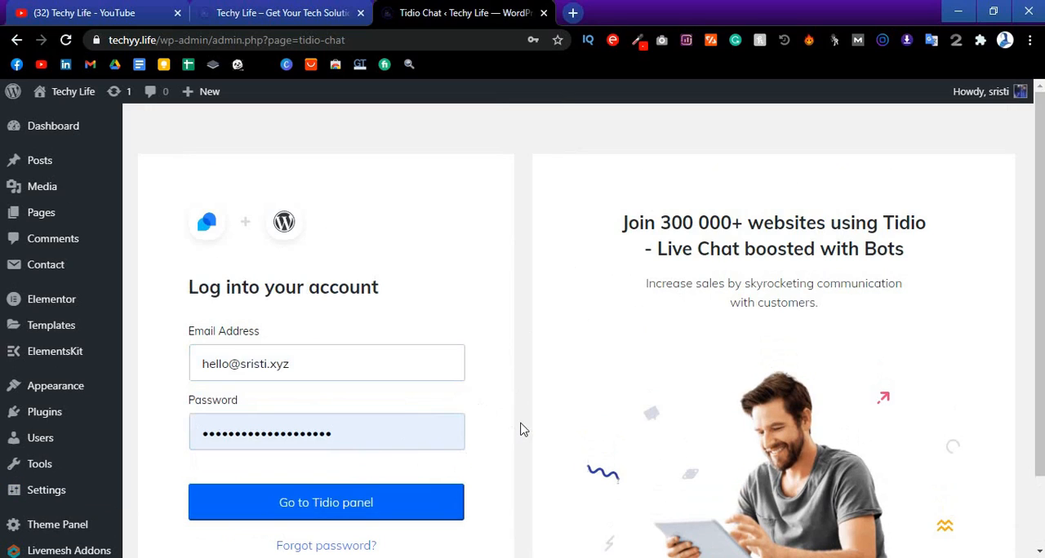
{"action": "left_click", "coordinate": [380, 431]}
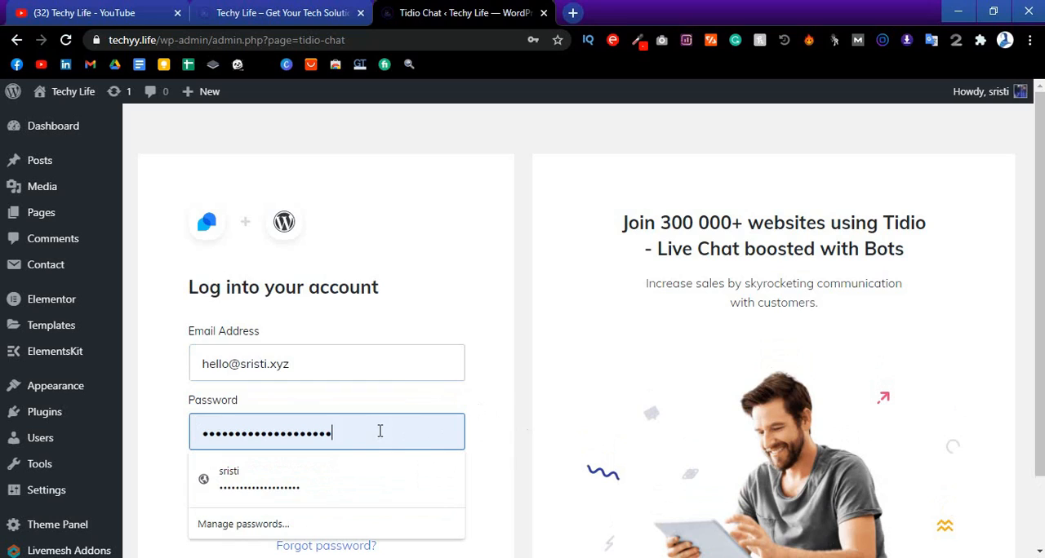
{"action": "key", "text": "BackSpace"}
{"action": "key", "text": "BackSpace"}
{"action": "key", "text": "BackSpace"}
{"action": "key", "text": "BackSpace"}
{"action": "key", "text": "BackSpace"}
{"action": "key", "text": "BackSpace"}
{"action": "key", "text": "BackSpace"}
{"action": "key", "text": "BackSpace"}
{"action": "key", "text": "BackSpace"}
{"action": "key", "text": "BackSpace"}
{"action": "key", "text": "BackSpace"}
{"action": "key", "text": "BackSpace"}
{"action": "key", "text": "BackSpace"}
{"action": "key", "text": "BackSpace"}
{"action": "key", "text": "BackSpace"}
{"action": "key", "text": "BackSpace"}
{"action": "key", "text": "BackSpace"}
{"action": "key", "text": "BackSpace"}
{"action": "key", "text": "BackSpace"}
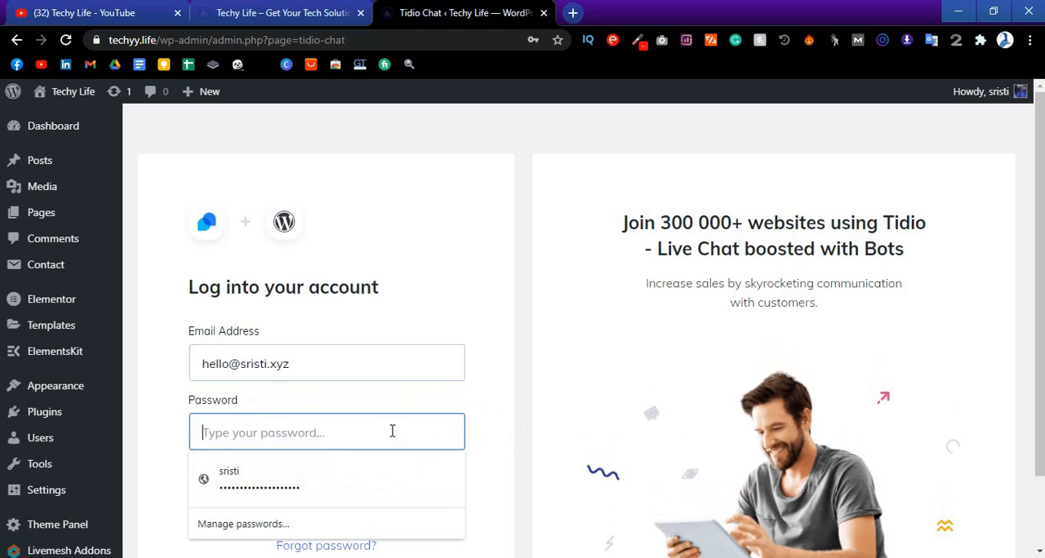
- Replace the e-mail address in the Tidio login form with the alternative account e-mail and submit the form
{"action": "left_click", "coordinate": [352, 366]}
{"action": "left_click", "coordinate": [343, 367]}
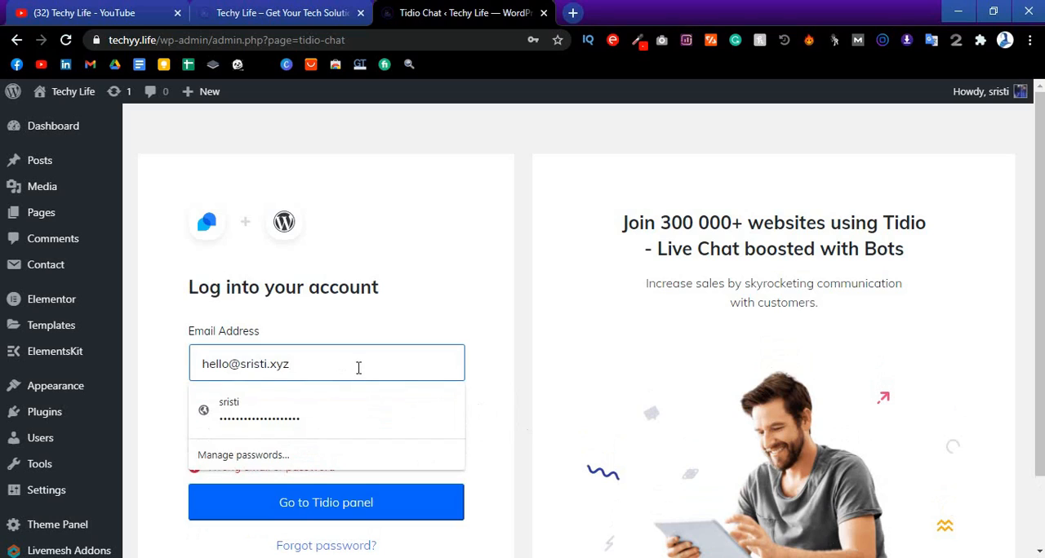
{"action": "left_click_drag", "start_coordinate": [343, 369], "coordinate": [181, 375]}
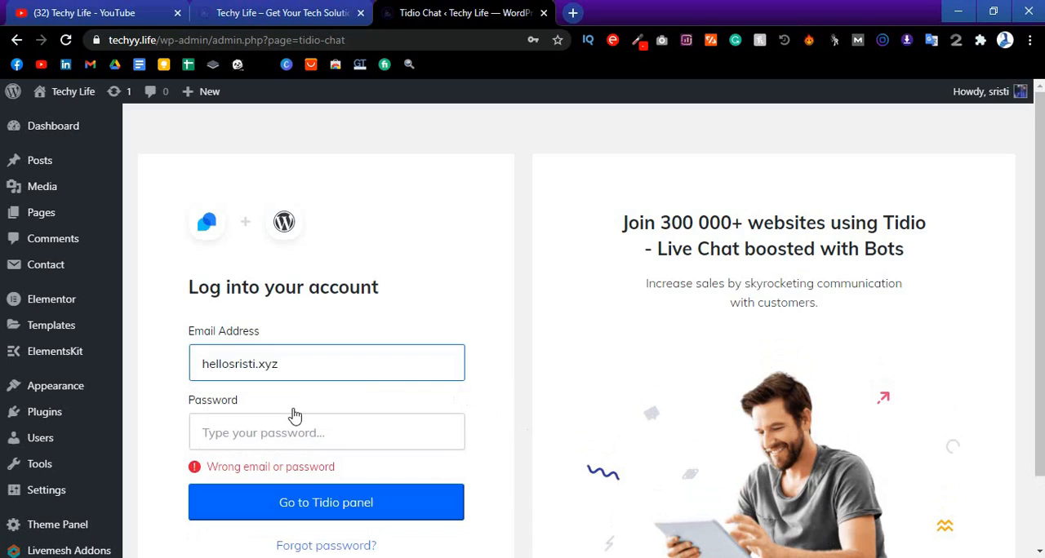
{"action": "type", "text": "info@"}
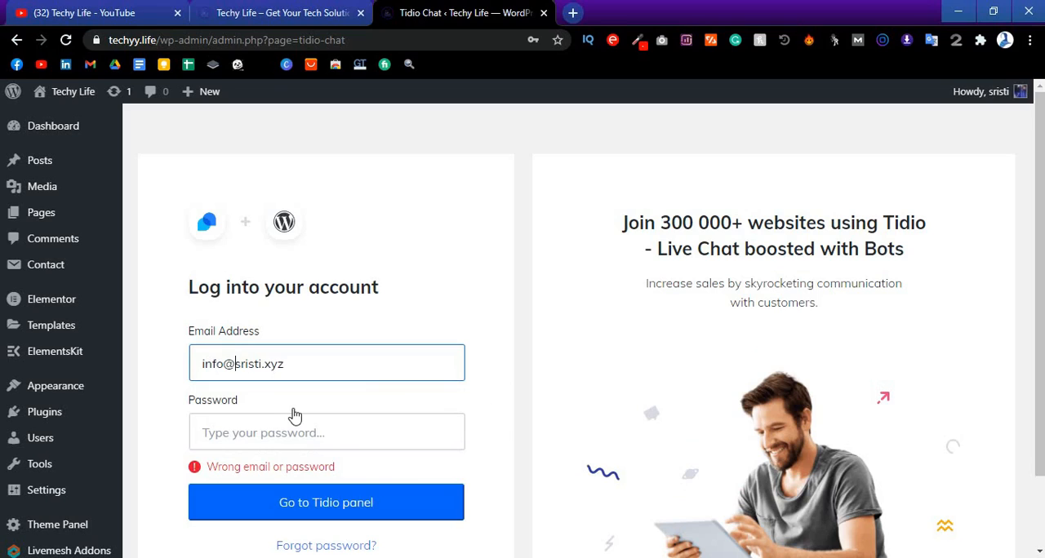
{"action": "left_click", "coordinate": [529, 397]}
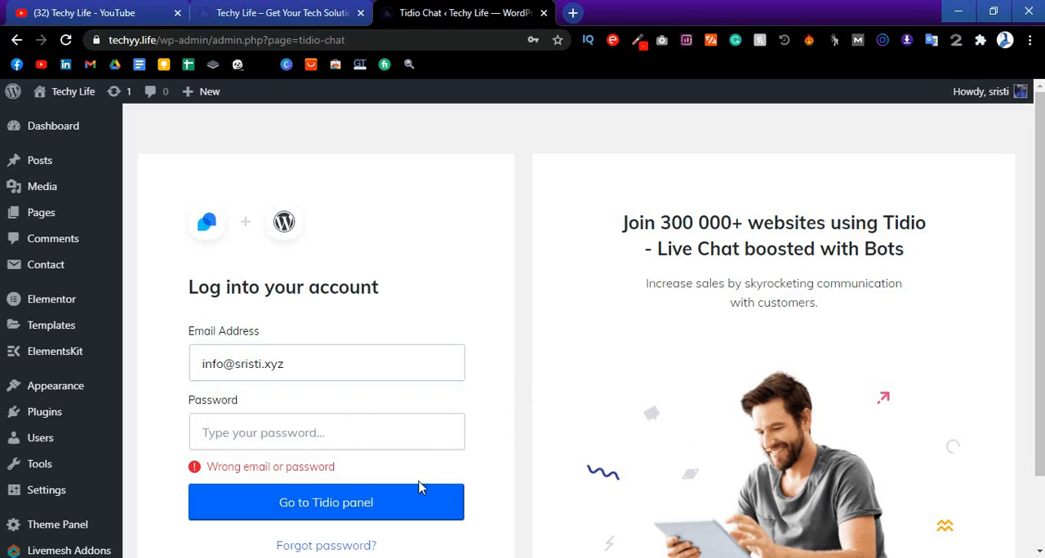
{"action": "left_click", "coordinate": [388, 510]}
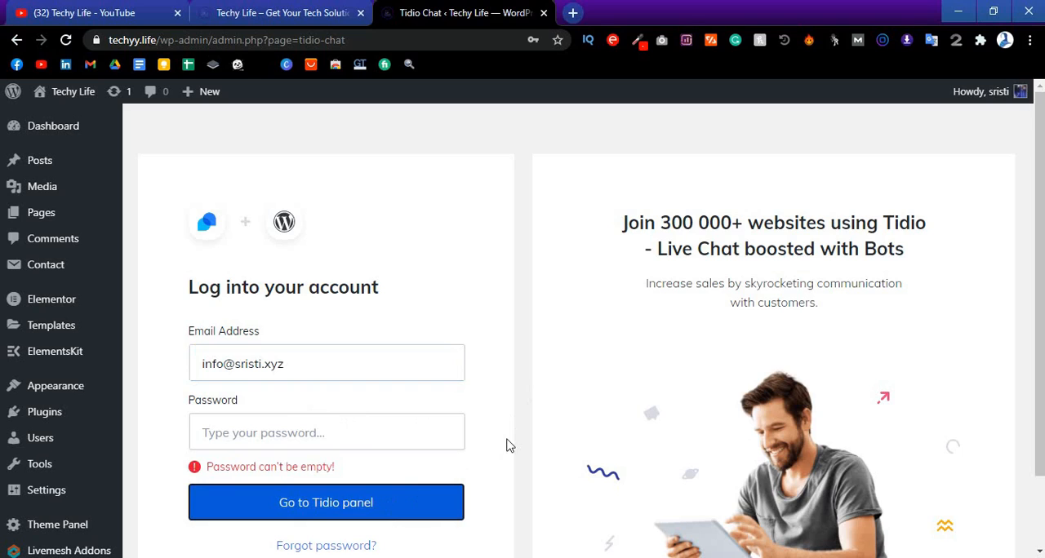
{"action": "left_click", "coordinate": [318, 424]}
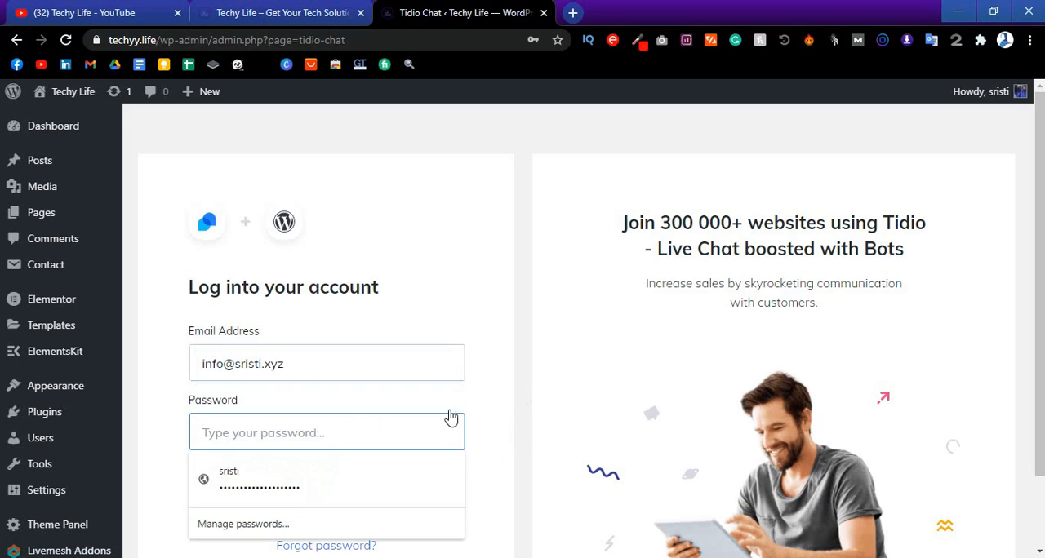
{"action": "key", "text": "Escape"}
{"action": "scroll", "coordinate": [365, 304], "scroll_direction": "down", "scroll_amount": 1}
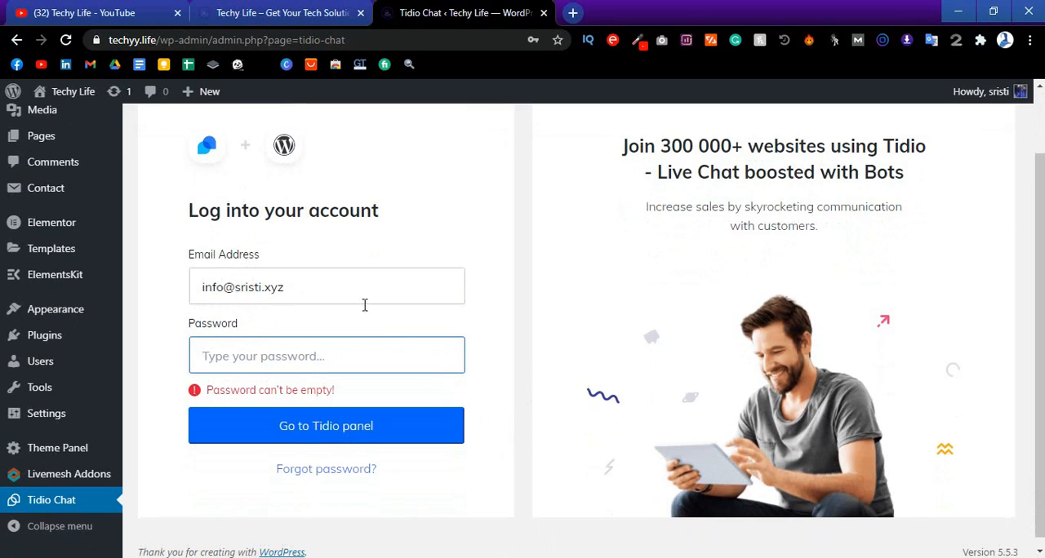
- Reload the Tidio Chat setup page and submit the account e-mail address in the Start using Tidio form
{"action": "left_click", "coordinate": [66, 40]}
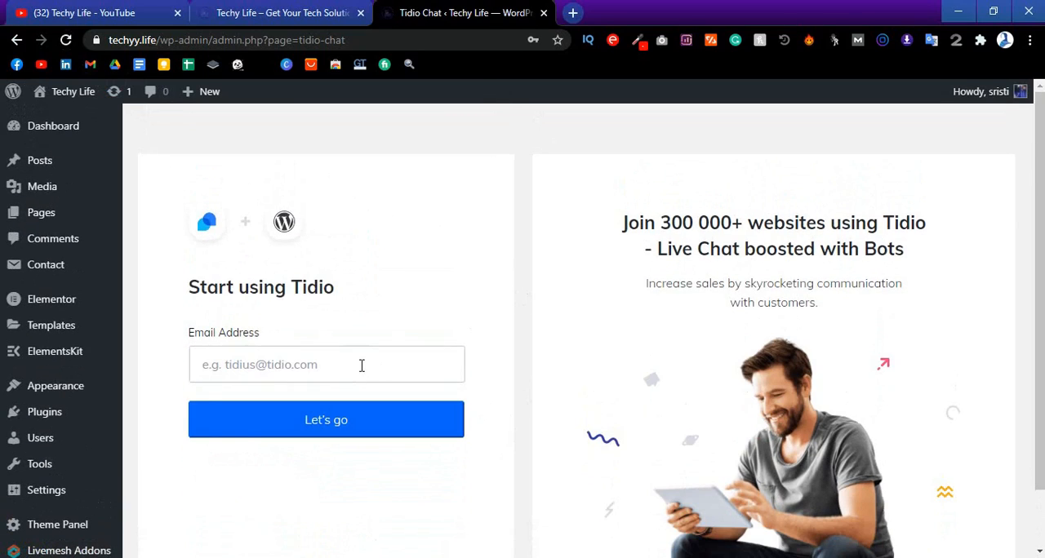
{"action": "left_click", "coordinate": [362, 366]}
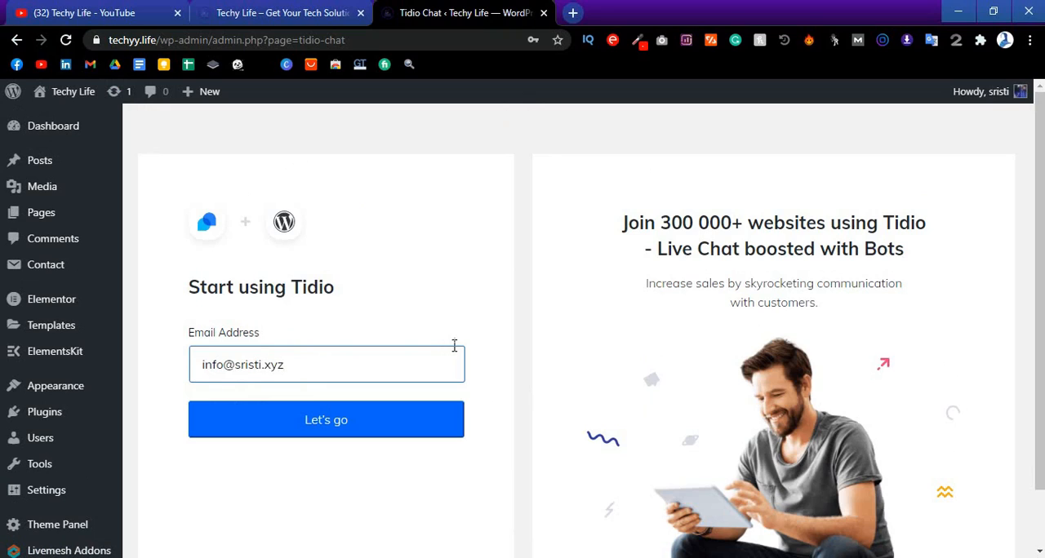
{"action": "left_click", "coordinate": [384, 429]}
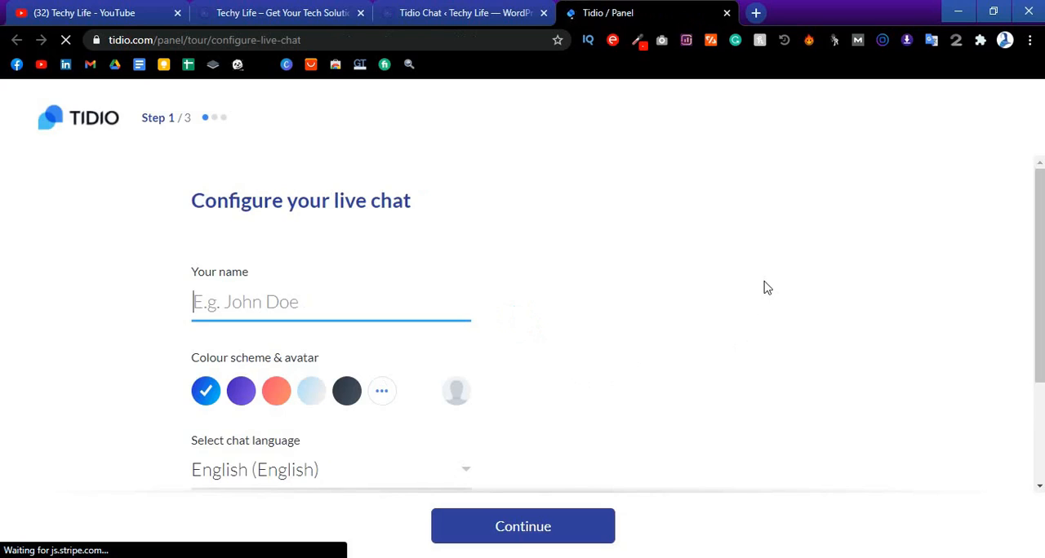
- Configure the live chat with the operator's name and the purple colour scheme, and continue to the account information
{"action": "type", "text": "Sris"}
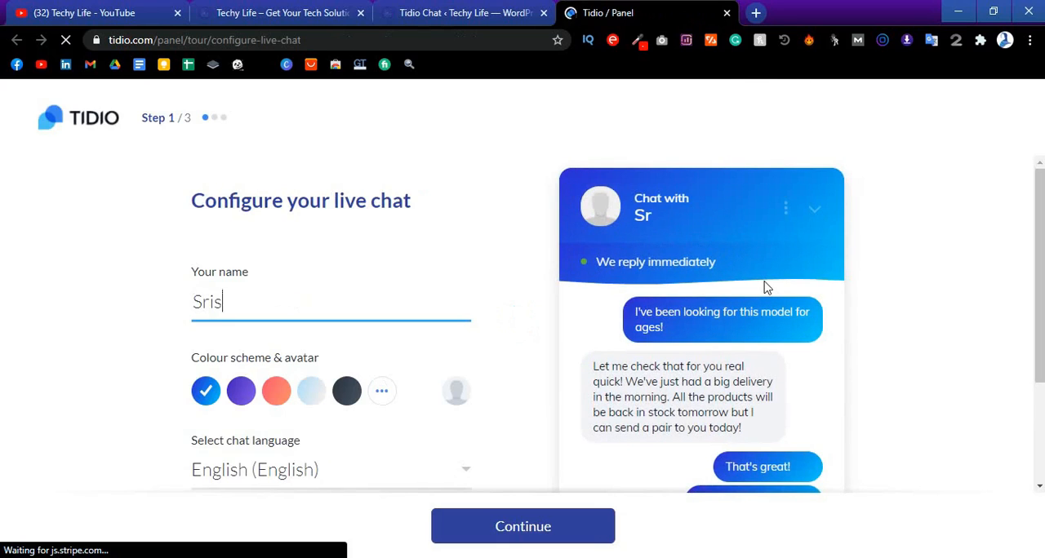
{"action": "type", "text": "ti"}
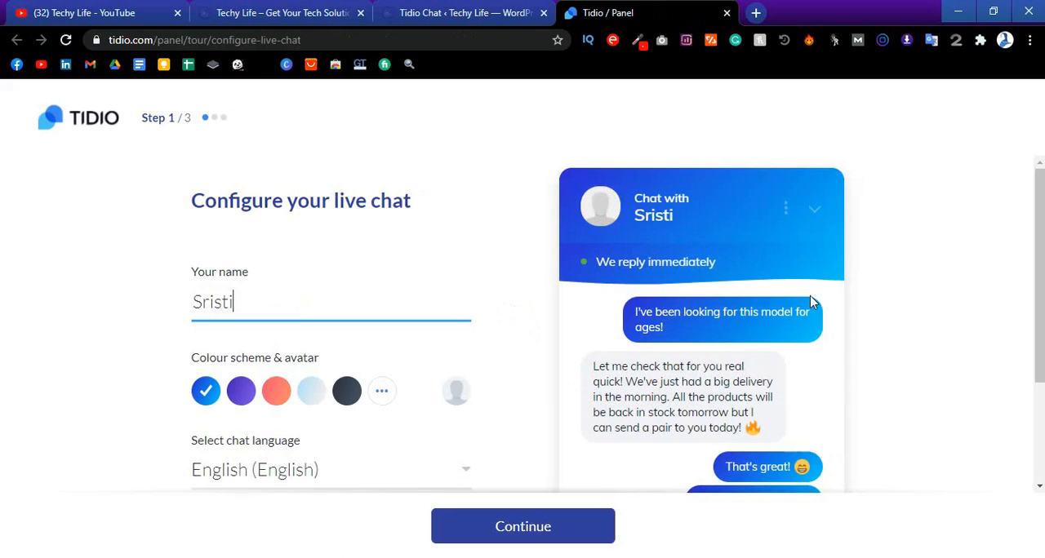
{"action": "left_click", "coordinate": [239, 393]}
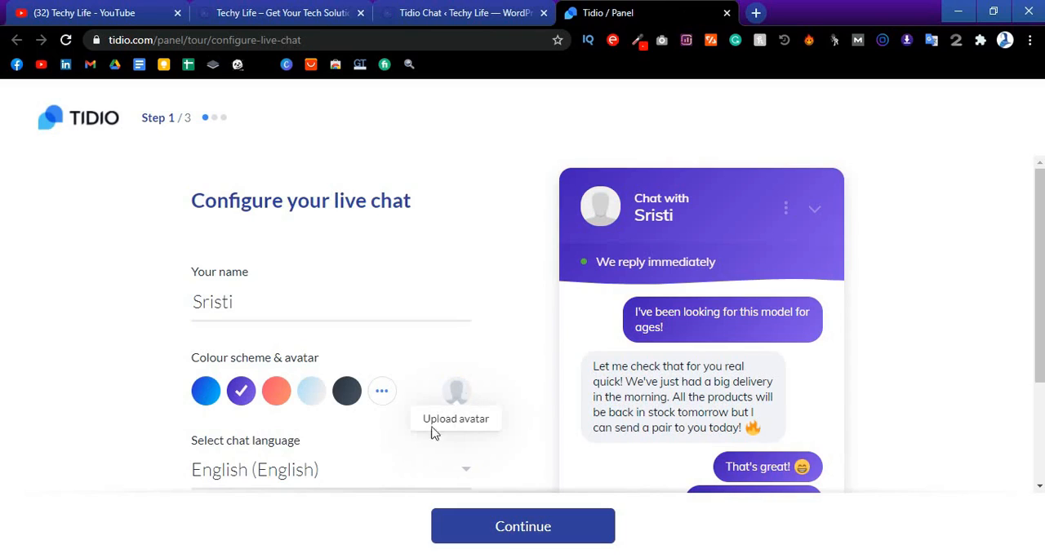
{"action": "scroll", "coordinate": [456, 400], "scroll_direction": "down", "scroll_amount": 1}
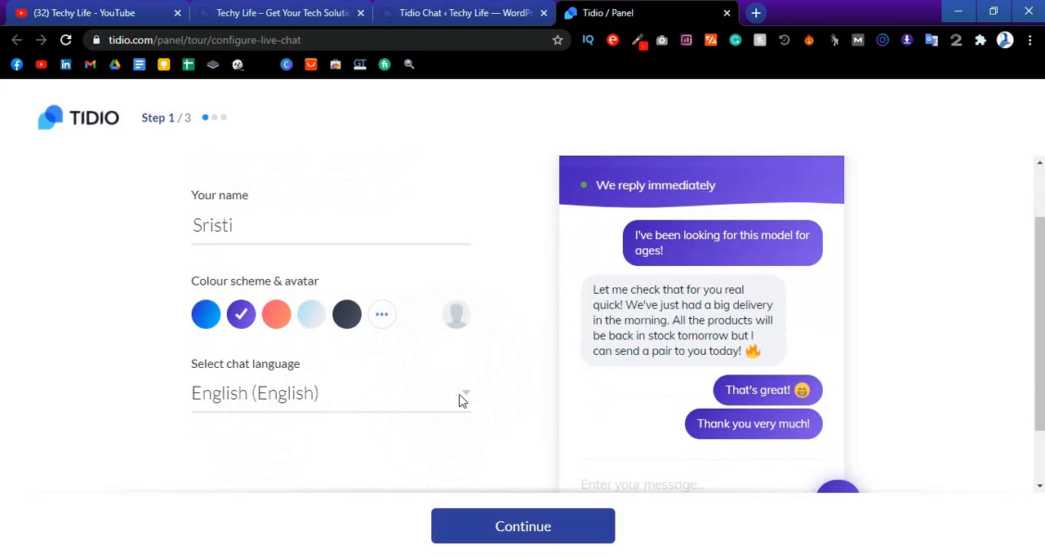
{"action": "scroll", "coordinate": [460, 400], "scroll_direction": "down", "scroll_amount": 1}
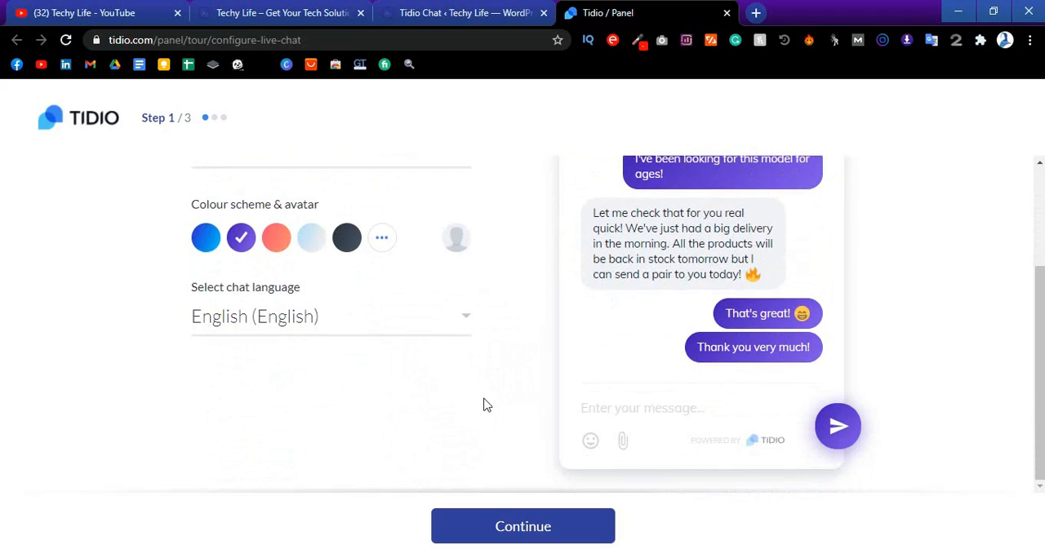
{"action": "scroll", "coordinate": [486, 404], "scroll_direction": "up", "scroll_amount": 1}
{"action": "scroll", "coordinate": [485, 412], "scroll_direction": "down", "scroll_amount": 1}
{"action": "left_click", "coordinate": [513, 534]}
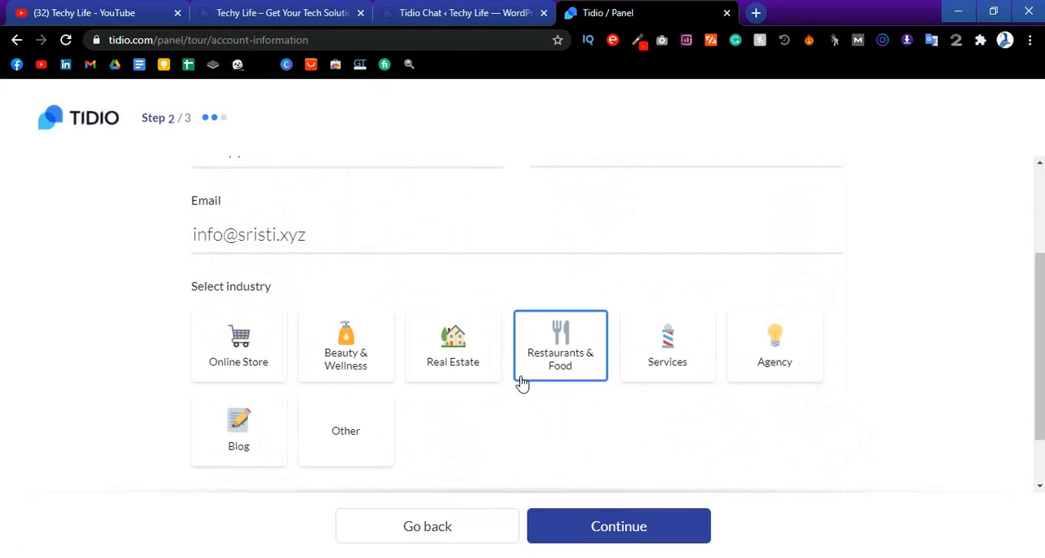
{"action": "scroll", "coordinate": [375, 367], "scroll_direction": "up", "scroll_amount": 2}
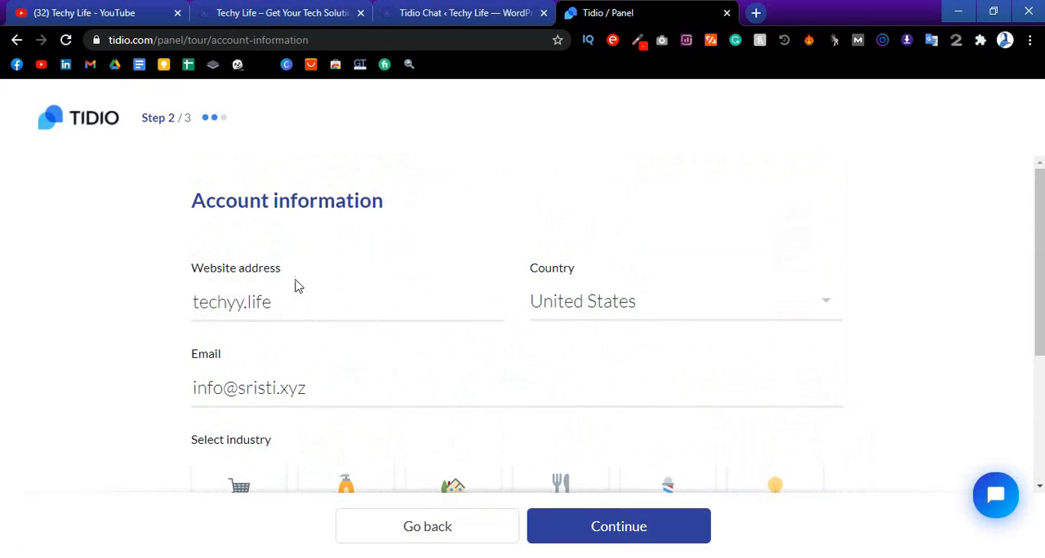
{"action": "left_click", "coordinate": [234, 18]}
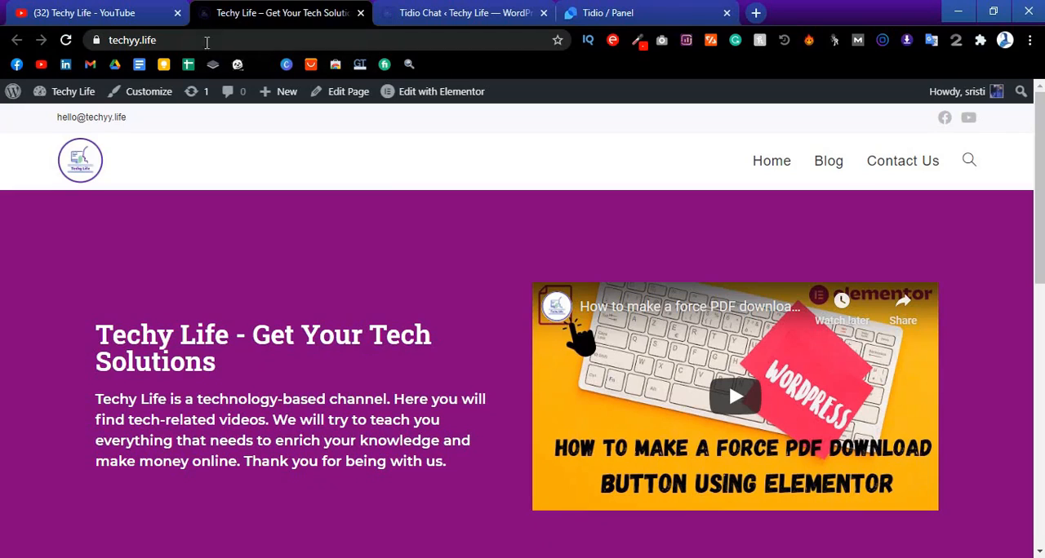
{"action": "left_click", "coordinate": [204, 40]}
{"action": "key", "text": "ctrl+c"}
{"action": "mouse_move", "coordinate": [255, 91]}
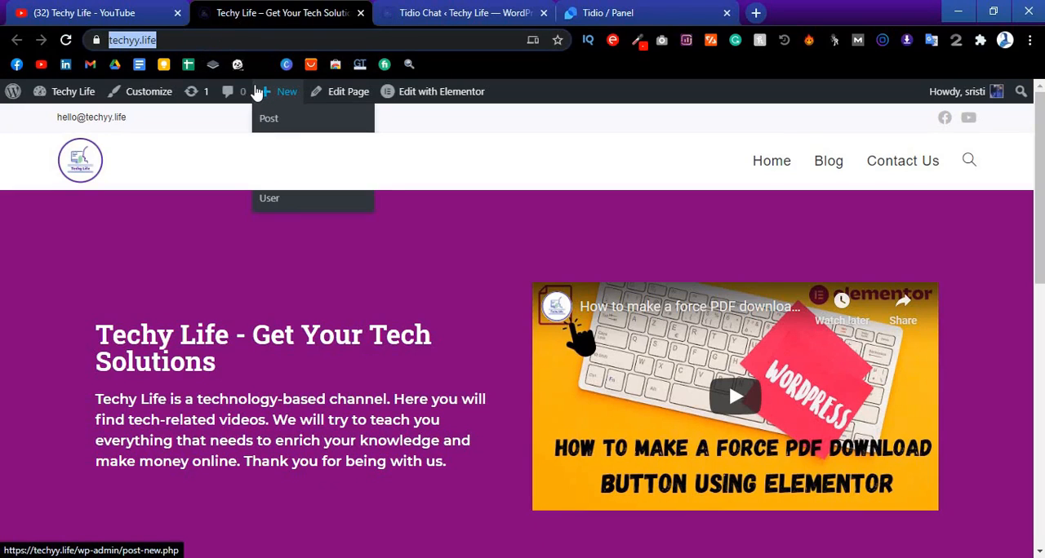
{"action": "left_click", "coordinate": [693, 13]}
{"action": "left_click", "coordinate": [320, 302]}
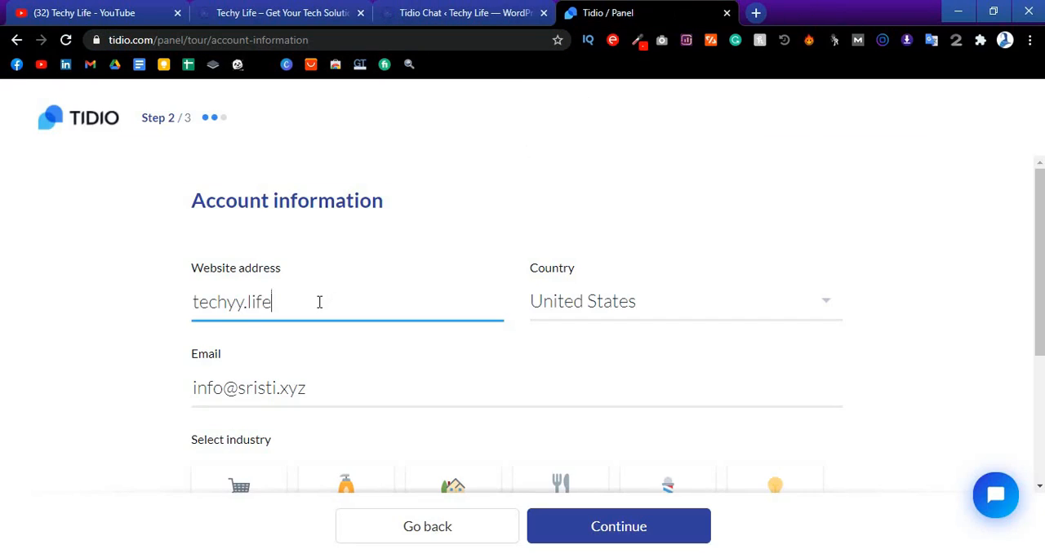
{"action": "key", "text": "ctrl+a"}
{"action": "key", "text": "ctrl+v"}
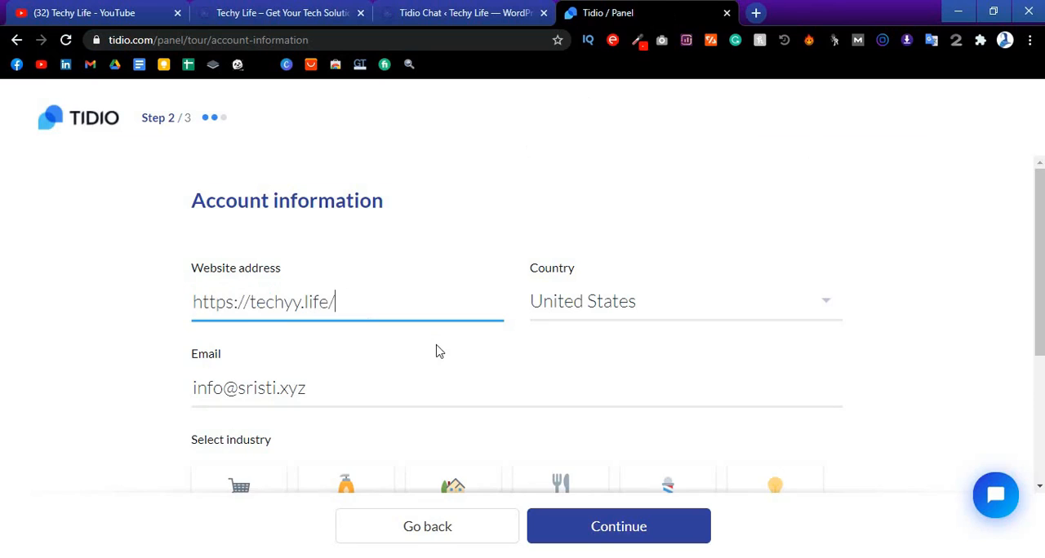
- Set the country in the account information to Bangladesh
{"action": "left_click", "coordinate": [594, 304]}
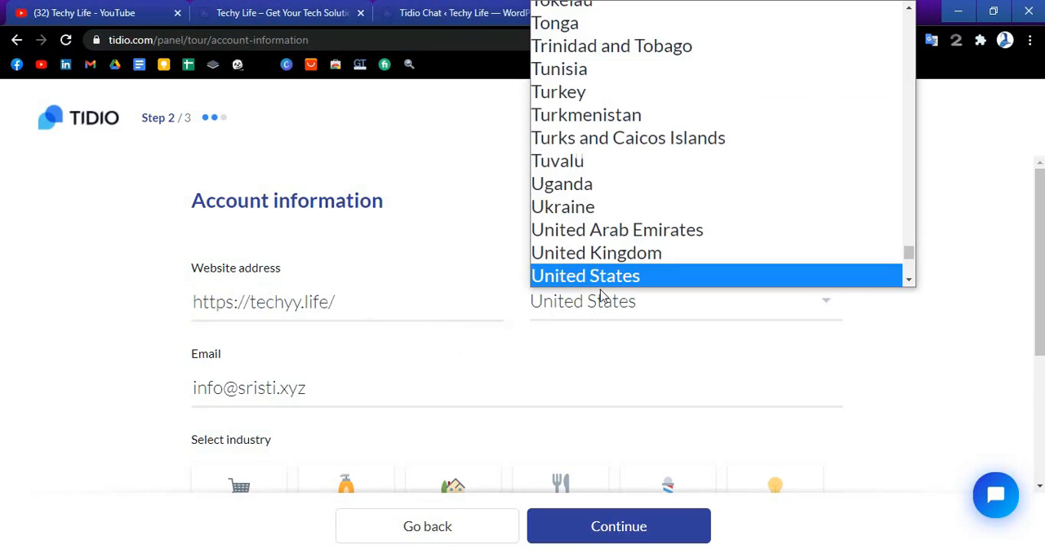
{"action": "scroll", "coordinate": [629, 198], "scroll_direction": "up", "scroll_amount": 20}
{"action": "scroll", "coordinate": [635, 198], "scroll_direction": "up", "scroll_amount": 20}
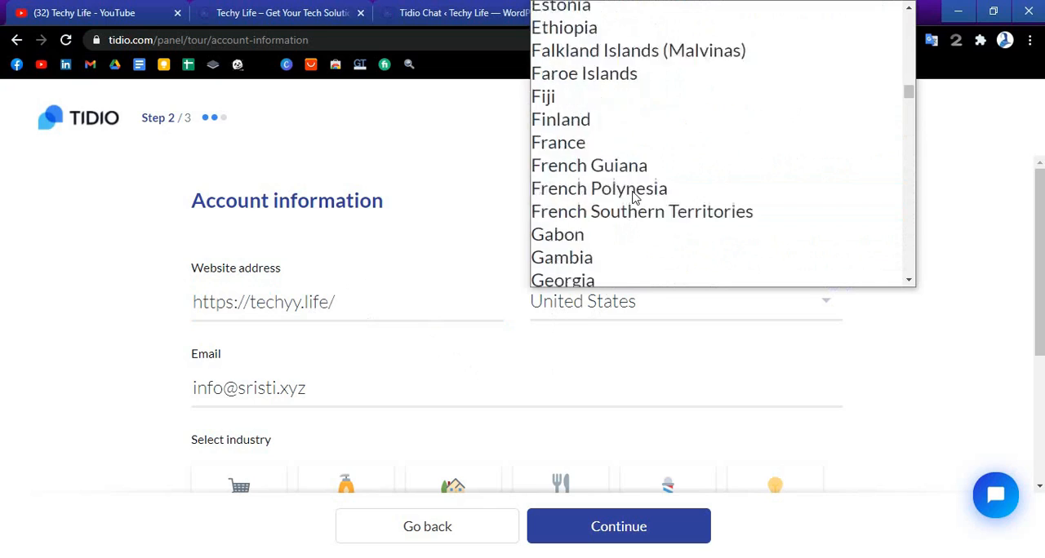
{"action": "scroll", "coordinate": [633, 197], "scroll_direction": "down", "scroll_amount": 5}
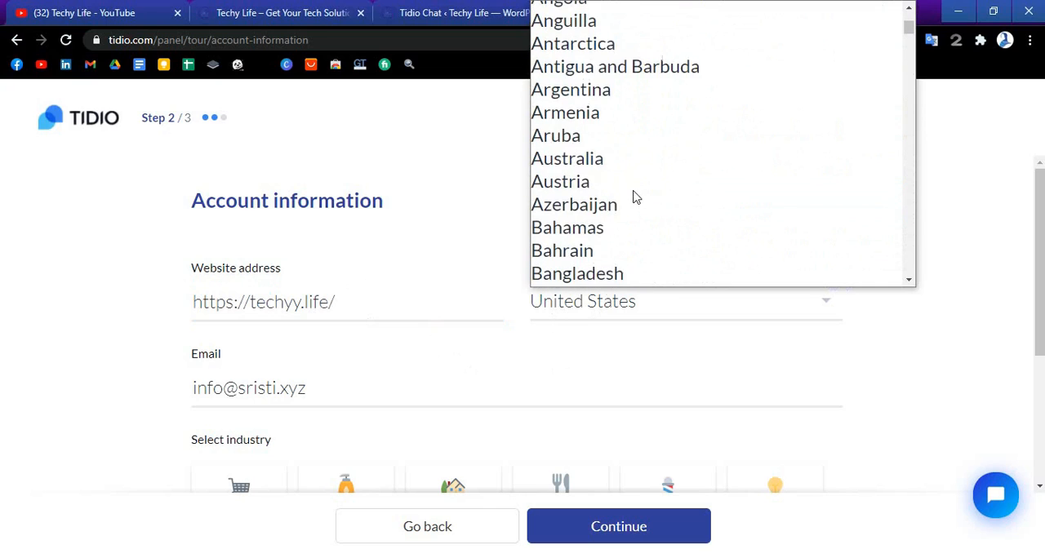
{"action": "left_click", "coordinate": [631, 126]}
- Choose Blog as the industry and submit the account information to continue to the chatbot setup
{"action": "scroll", "coordinate": [595, 283], "scroll_direction": "down", "scroll_amount": 2}
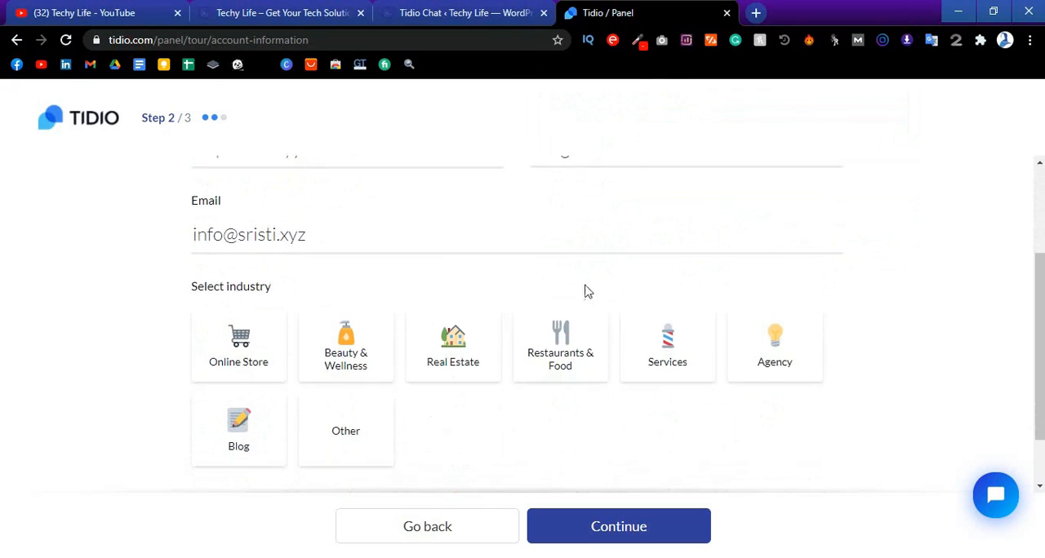
{"action": "scroll", "coordinate": [322, 249], "scroll_direction": "down", "scroll_amount": 1}
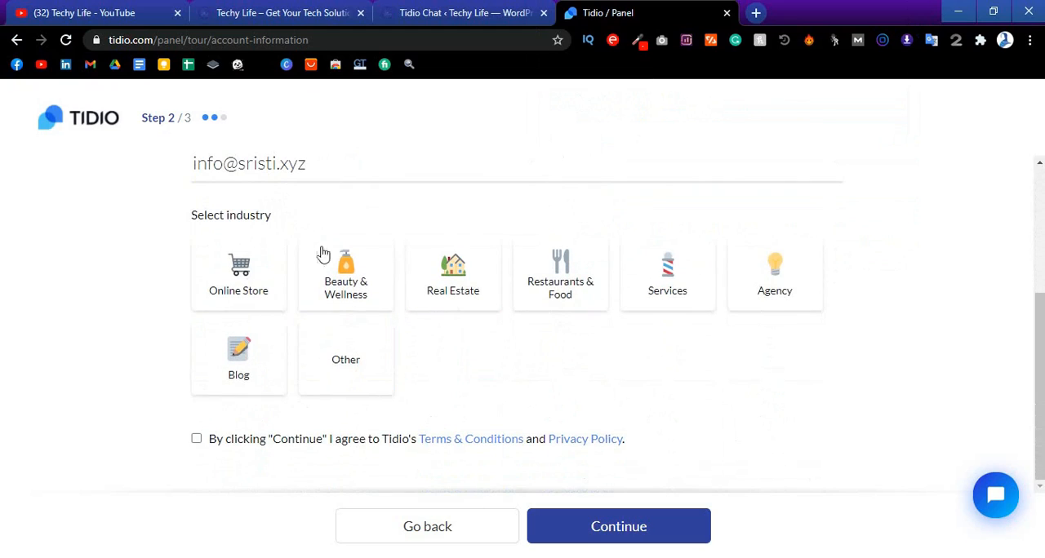
{"action": "left_click", "coordinate": [240, 360]}
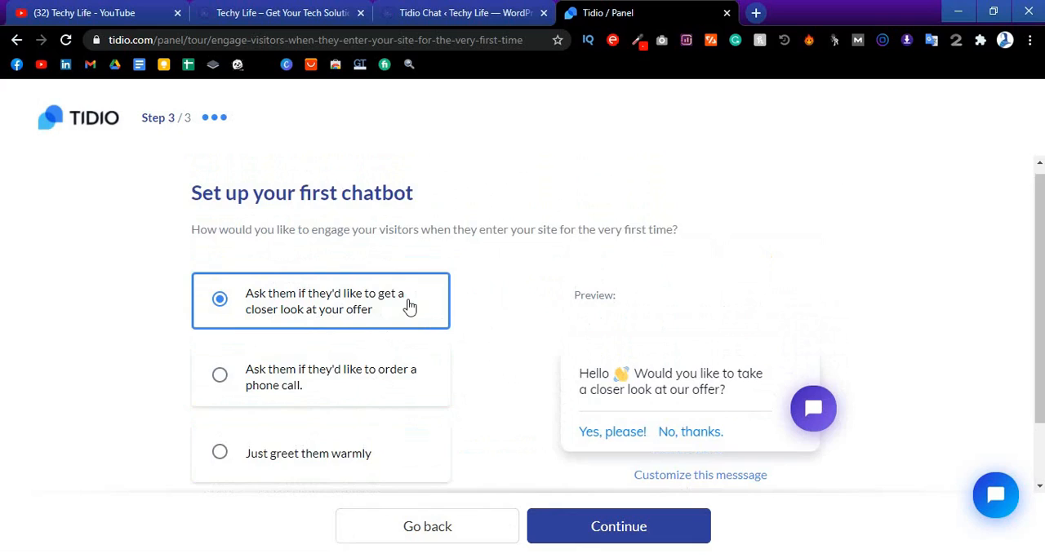
- Choose "Just greet them warmly" for engaging first-time visitors and open its message for customization
{"action": "scroll", "coordinate": [409, 306], "scroll_direction": "down", "scroll_amount": 1}
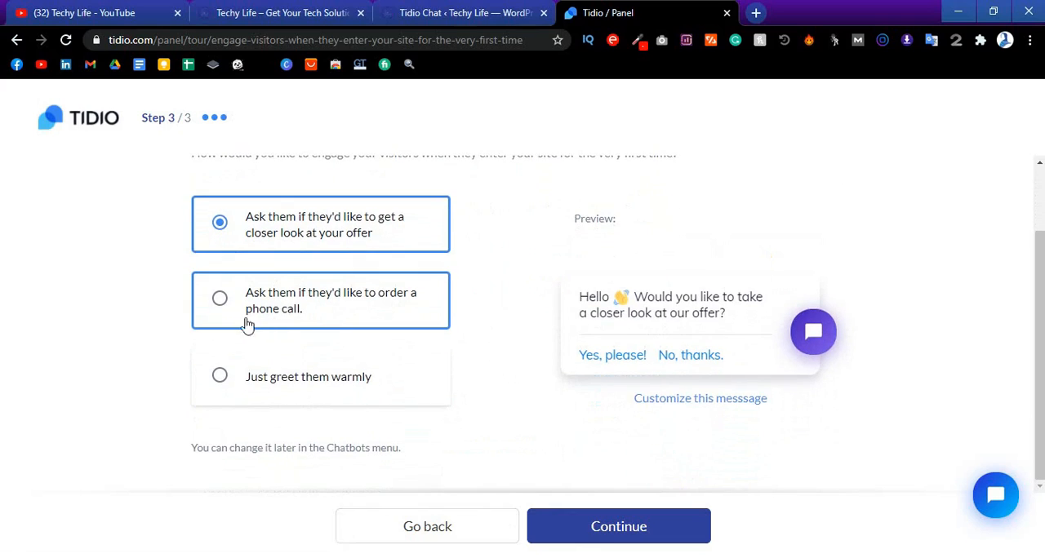
{"action": "left_click", "coordinate": [220, 377]}
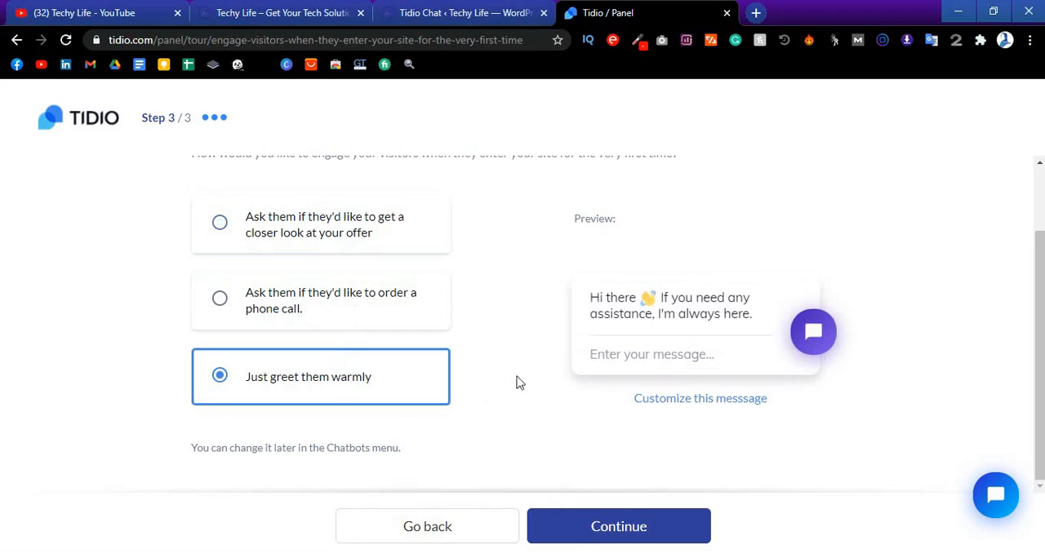
{"action": "left_click", "coordinate": [672, 400]}
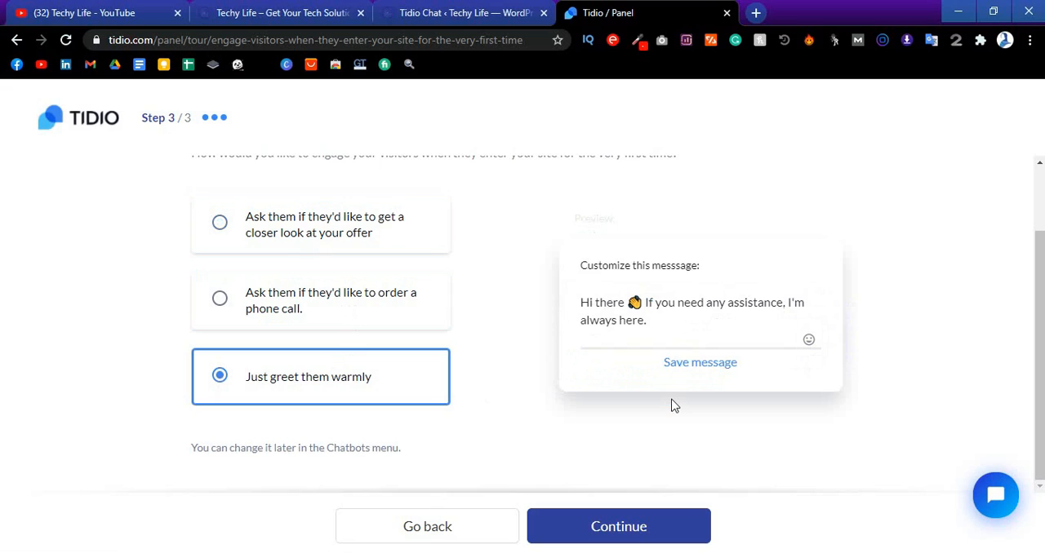
- Replace the chatbot's default greeting text with "আসসালামু আলাইকুম"
{"action": "left_click", "coordinate": [661, 320]}
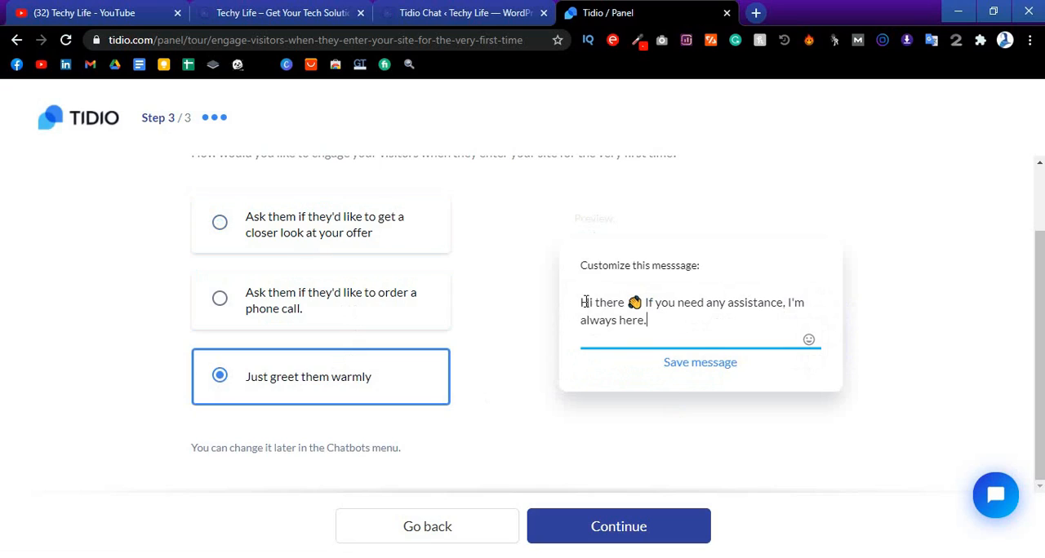
{"action": "key", "text": "ctrl+a"}
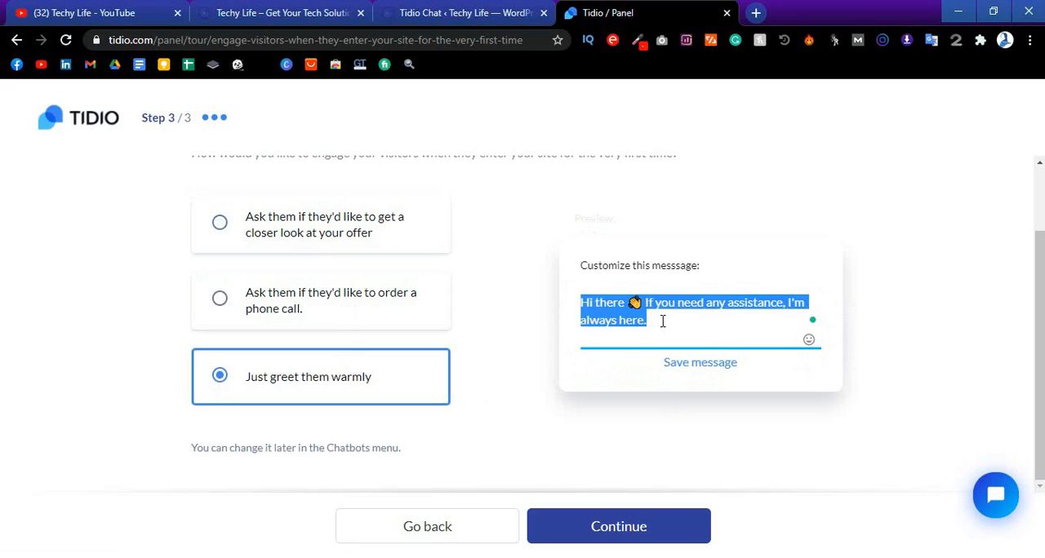
{"action": "key", "text": "BackSpace"}
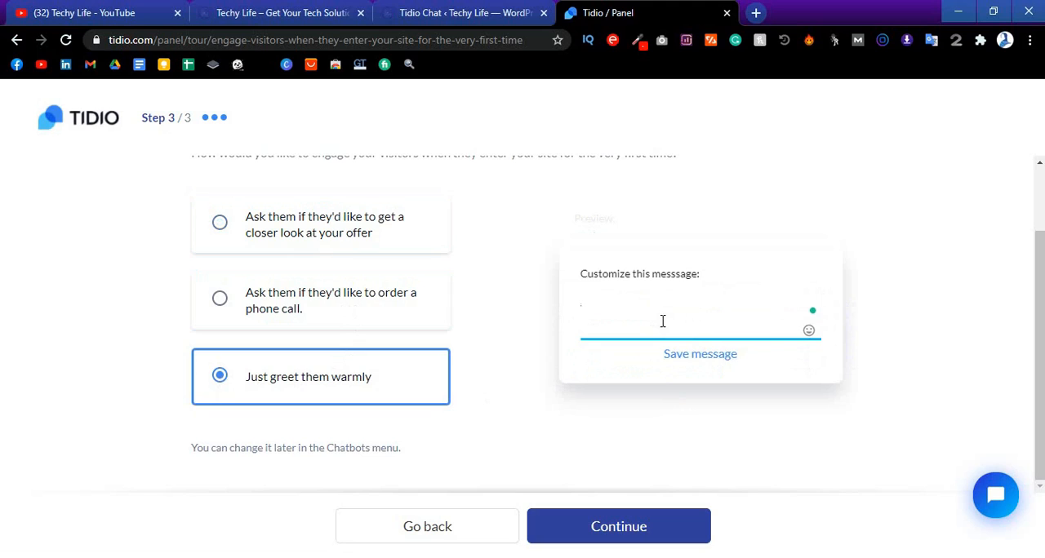
{"action": "type", "text": "আ"}
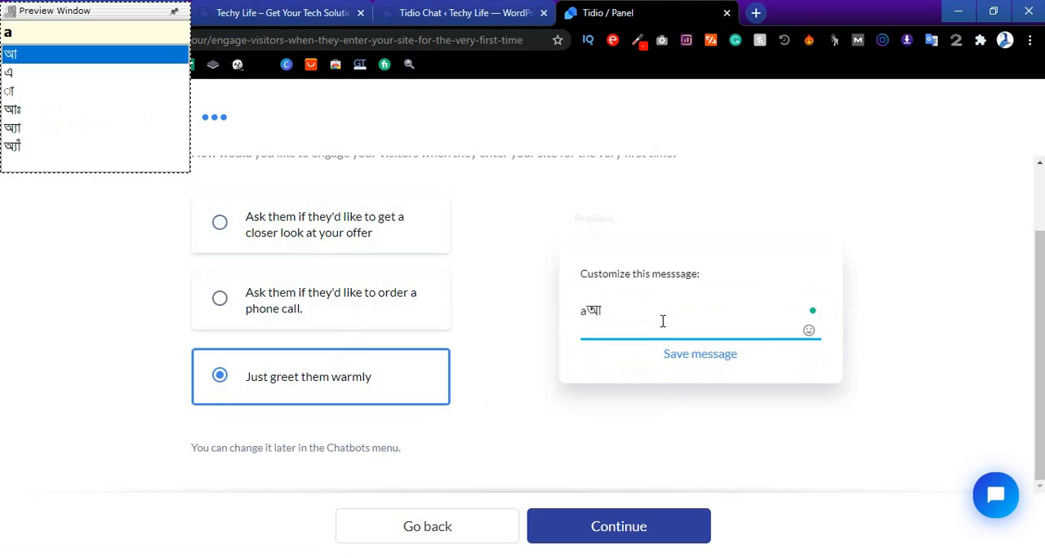
{"action": "key", "text": "BackSpace"}
{"action": "type", "text": "ass"}
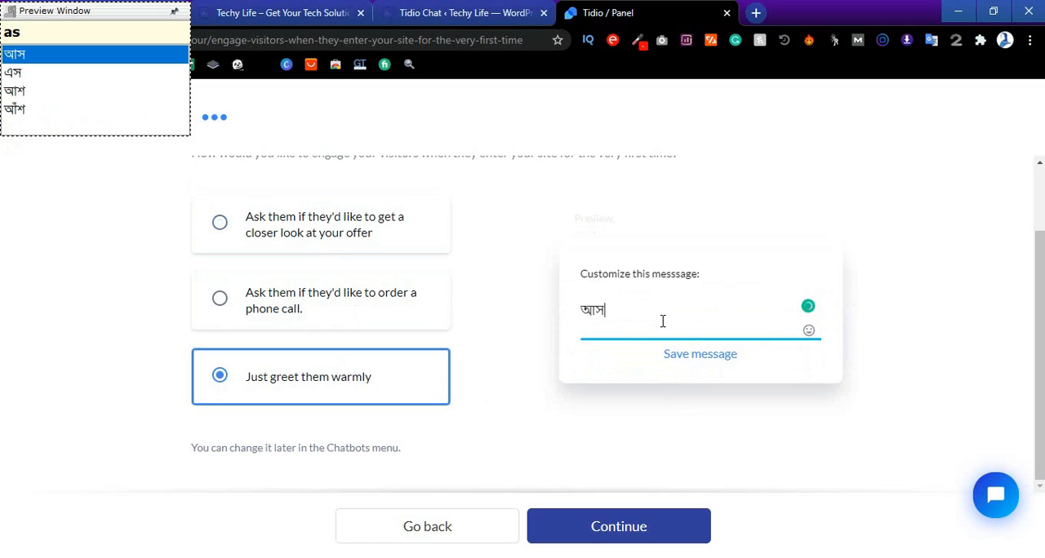
{"action": "type", "text": "alam"}
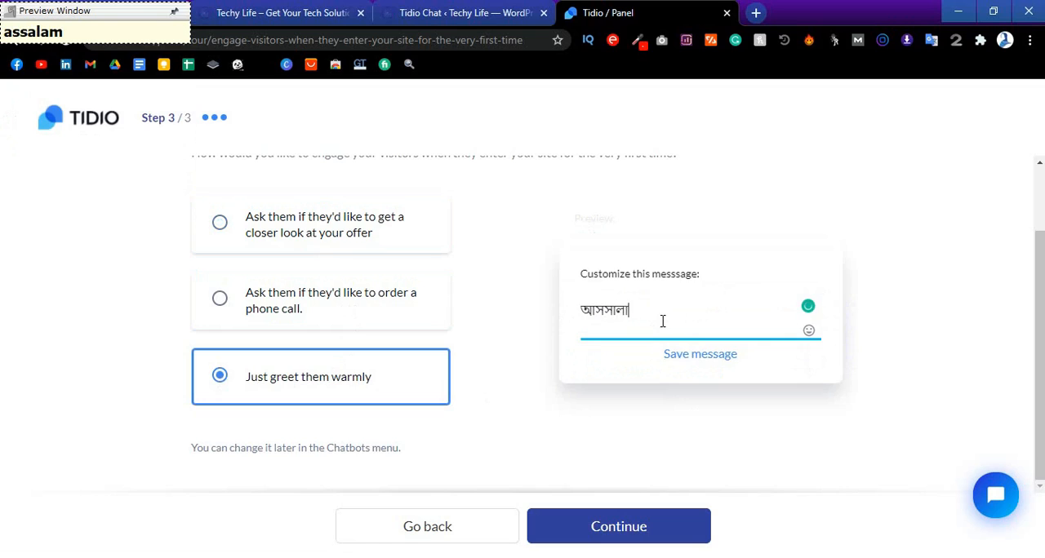
{"action": "type", "text": "u al"}
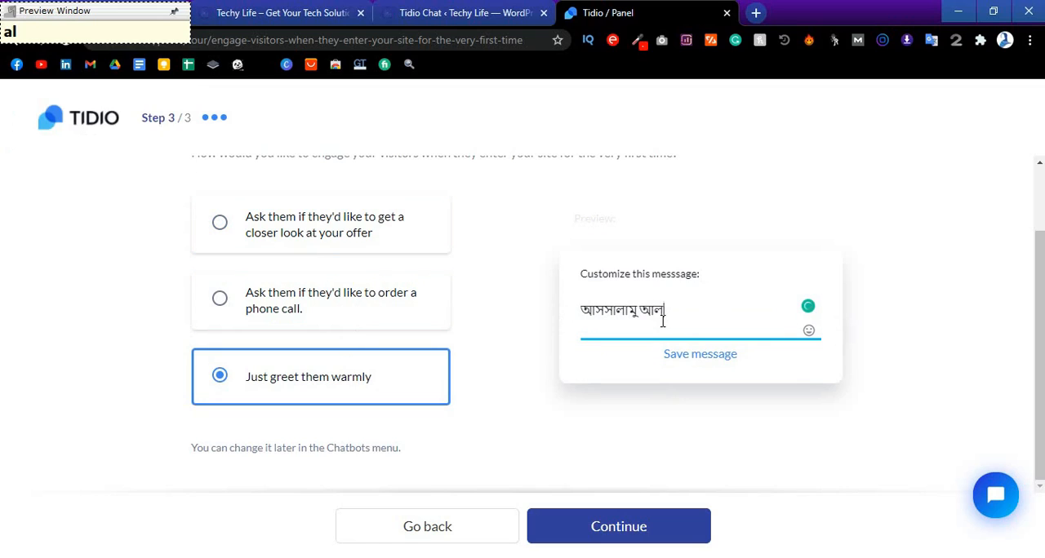
{"action": "type", "text": "aikum"}
{"action": "left_click", "coordinate": [762, 413]}
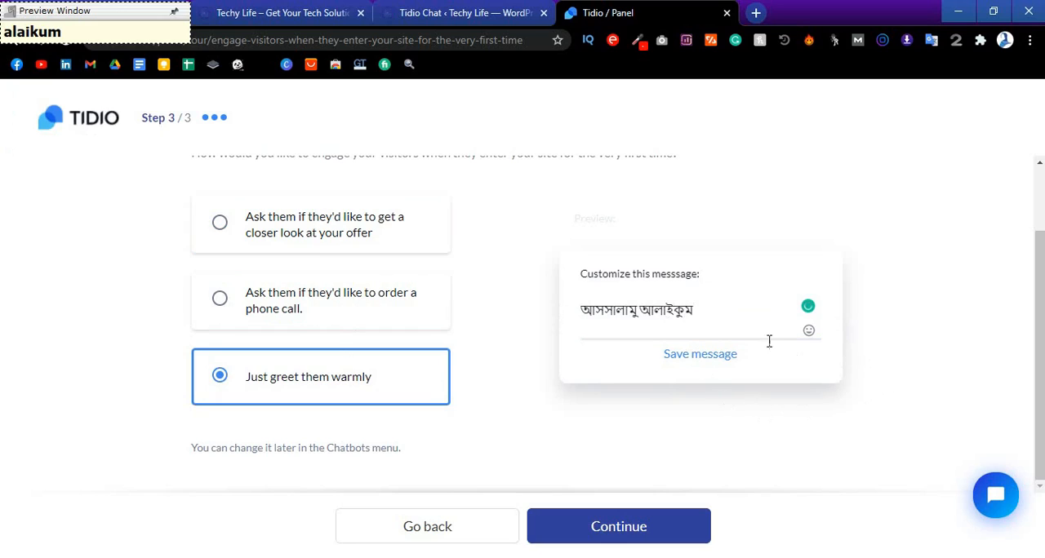
- Extend the greeting message to "আসসালামু আলাইকুম। কেমন আছেন?", save it and continue to finish the chatbot setup
{"action": "left_click", "coordinate": [732, 308]}
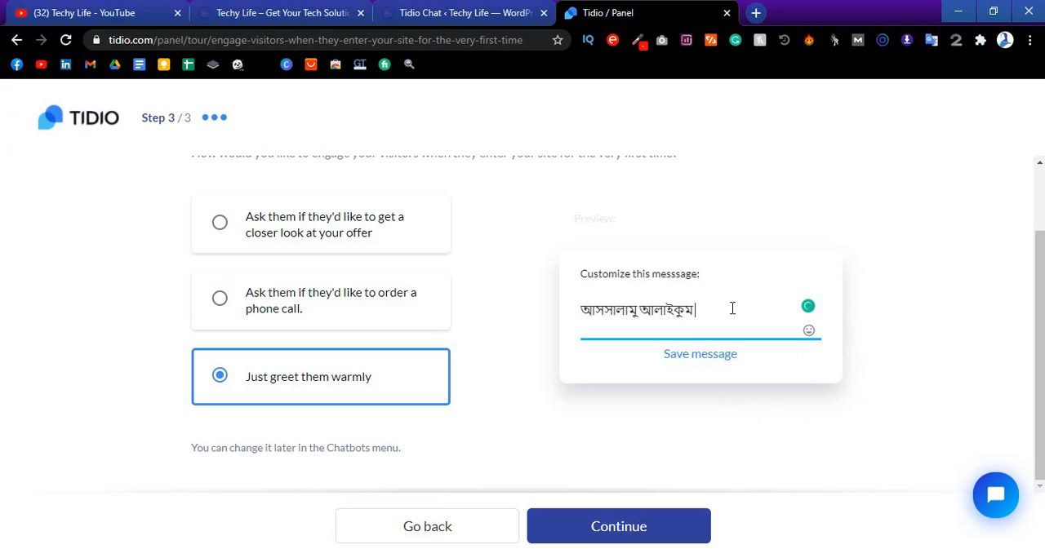
{"action": "type", "text": "/"}
{"action": "key", "text": "BackSpace"}
{"action": "type", "text": "।"}
{"action": "key", "text": "BackSpace"}
{"action": "type", "text": "। কেমন"}
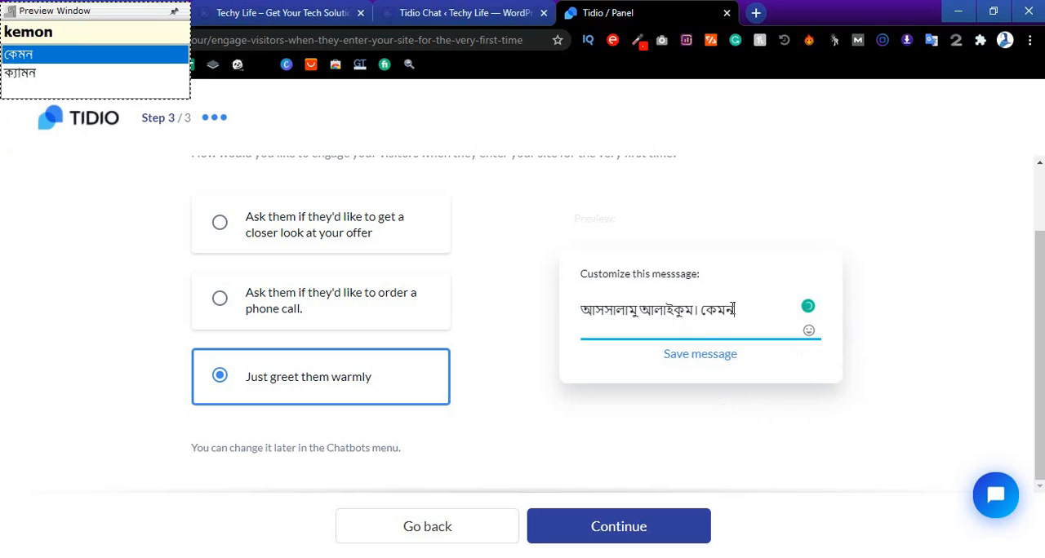
{"action": "type", "text": " আছেন"}
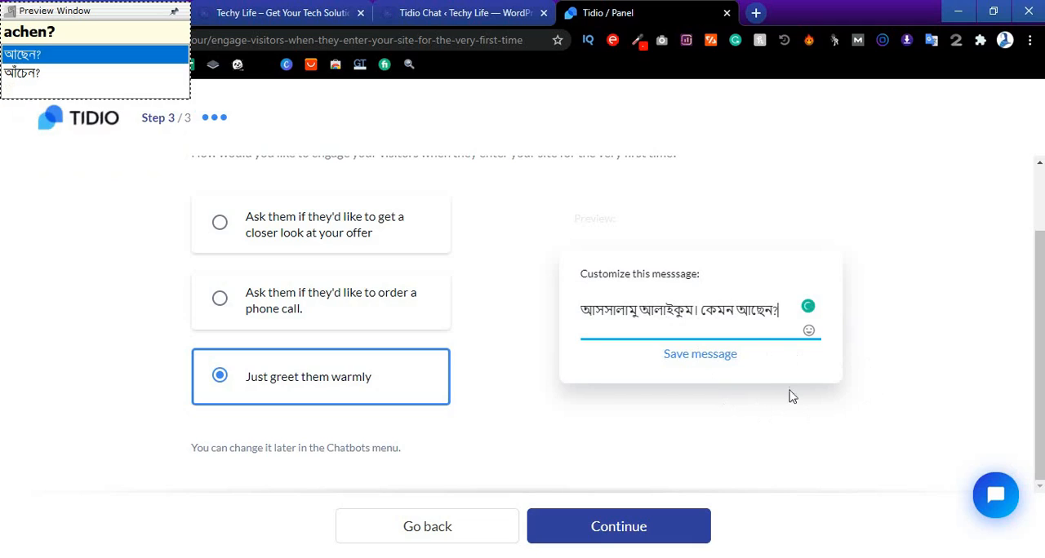
{"action": "left_click", "coordinate": [849, 413]}
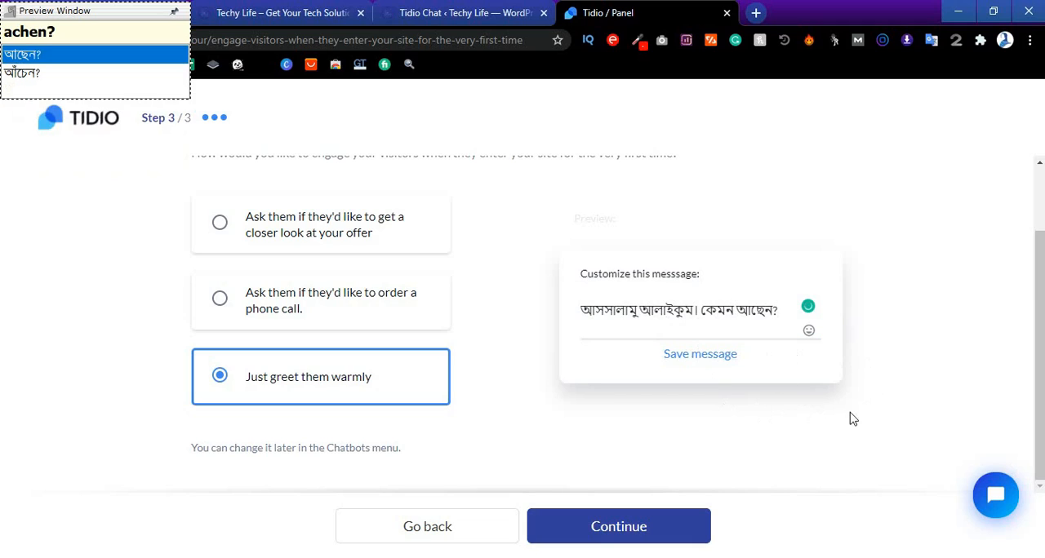
{"action": "left_click", "coordinate": [700, 354]}
{"action": "left_click", "coordinate": [629, 532]}
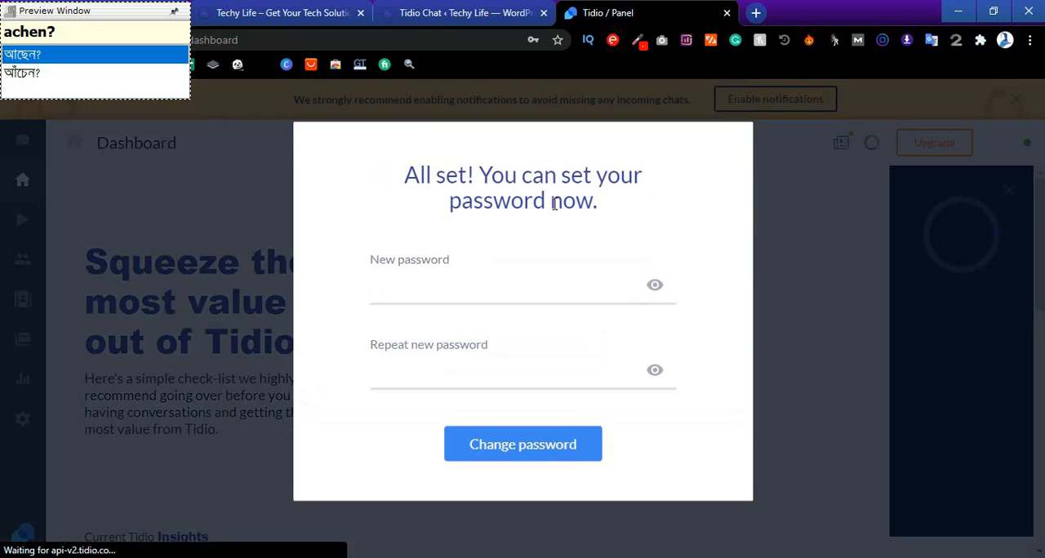
- Fill in the new account password and its repetition with a password offered by the browser
{"action": "left_click", "coordinate": [482, 303]}
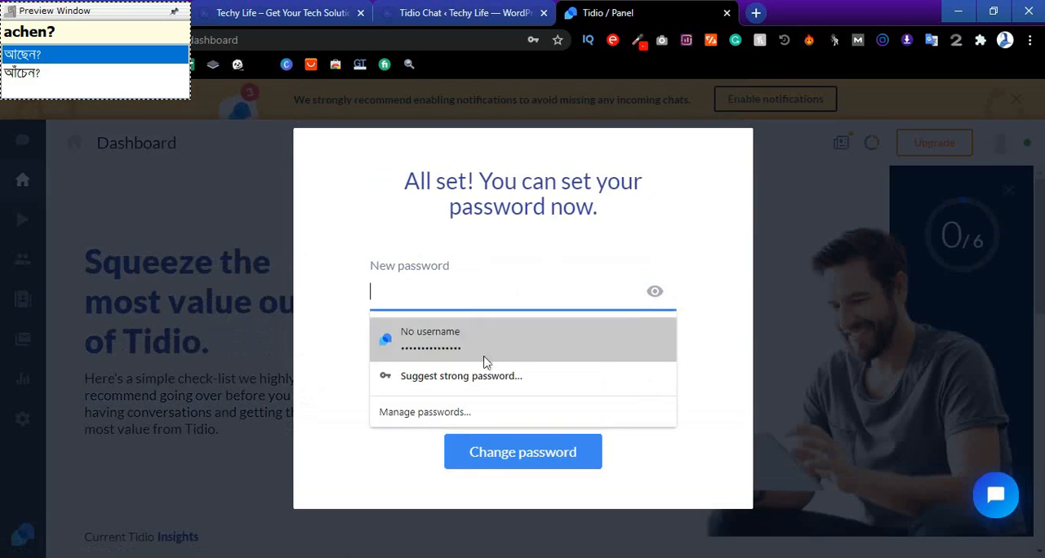
{"action": "left_click", "coordinate": [485, 377]}
{"action": "left_click", "coordinate": [485, 326]}
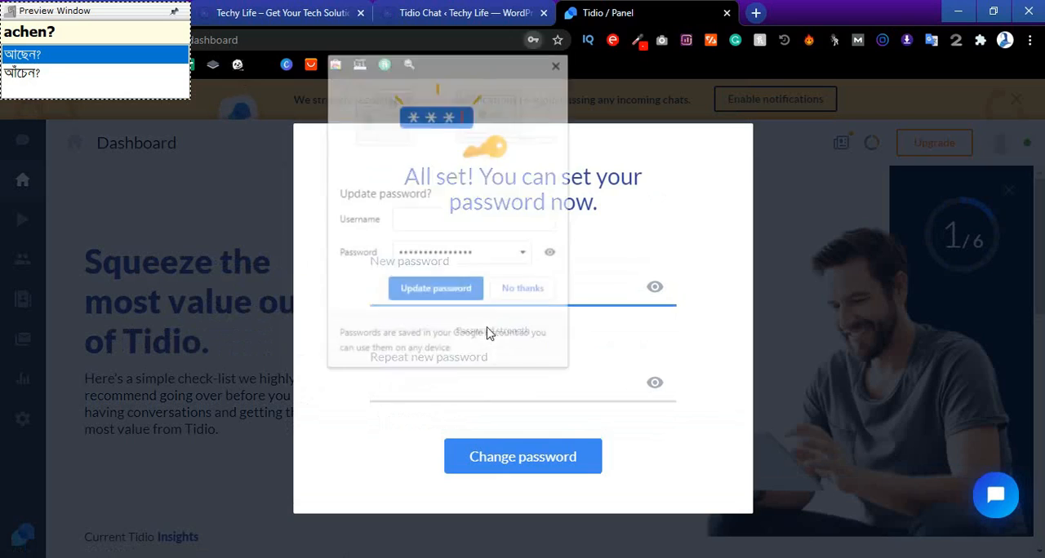
- Enter the account holder's username for the browser's stored login and save the password
{"action": "left_click", "coordinate": [455, 220]}
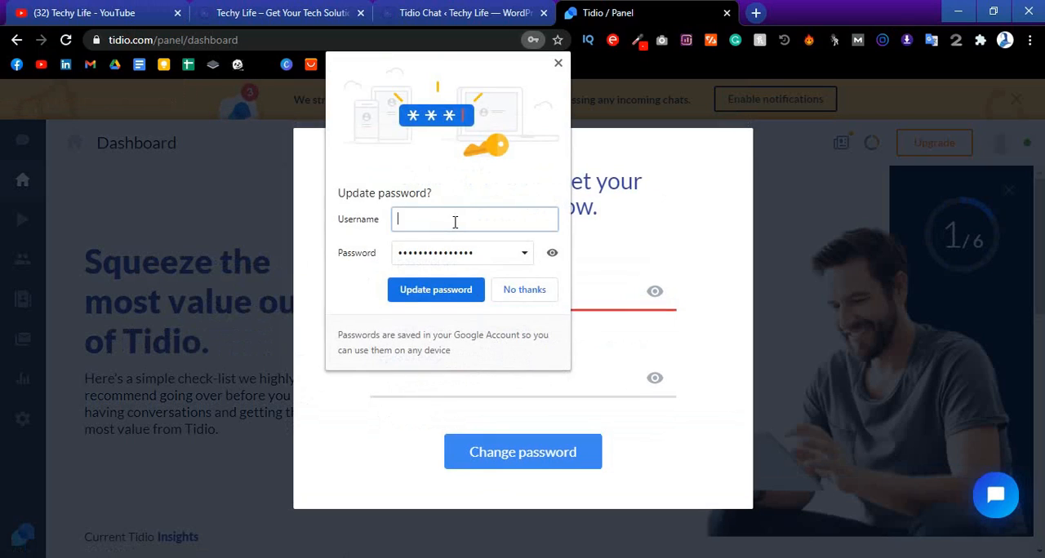
{"action": "type", "text": "sris"}
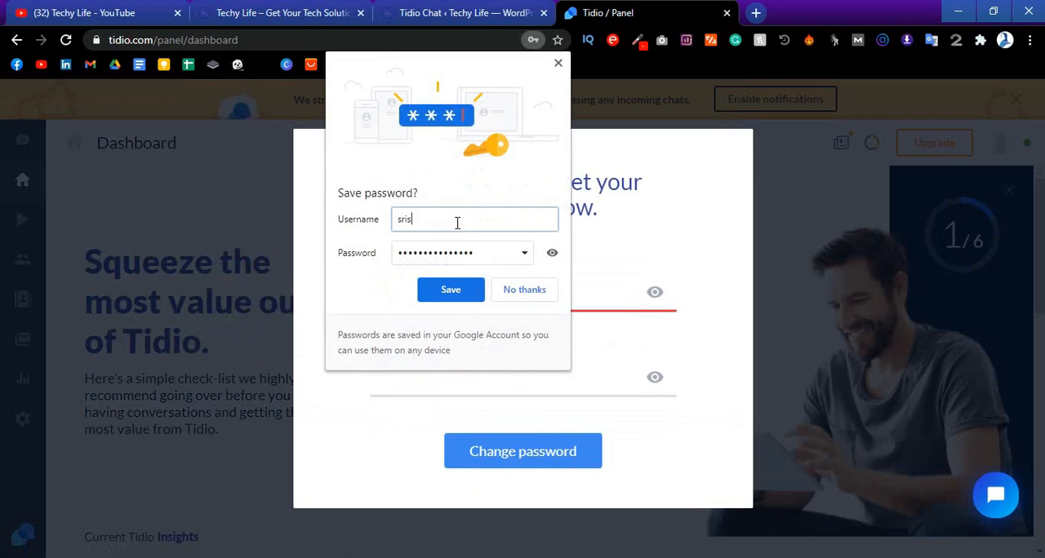
{"action": "type", "text": "ti"}
{"action": "left_click", "coordinate": [455, 292]}
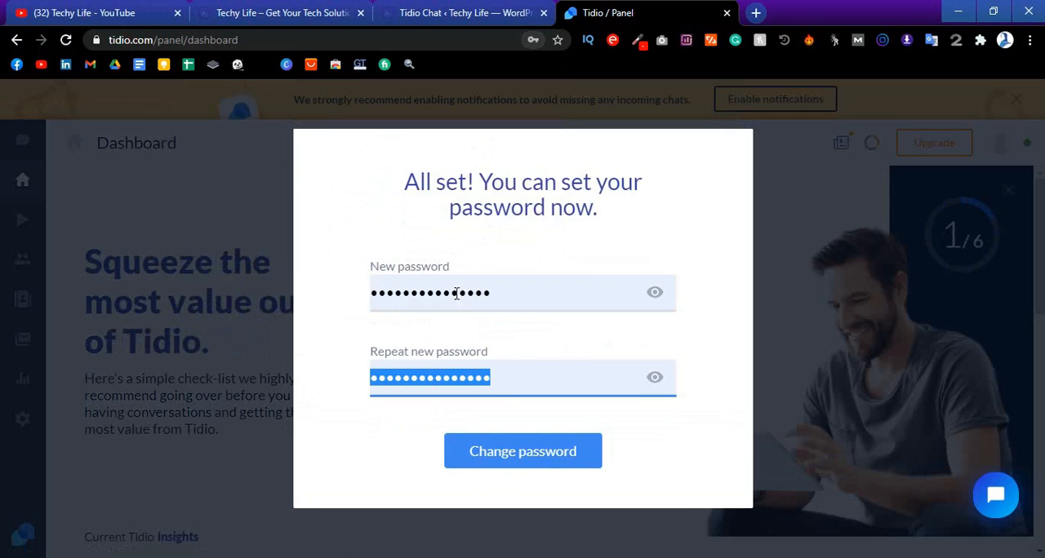
- Submit the Tidio password change, decline the browser's further password update and dismiss the confirmation
{"action": "left_click", "coordinate": [512, 455]}
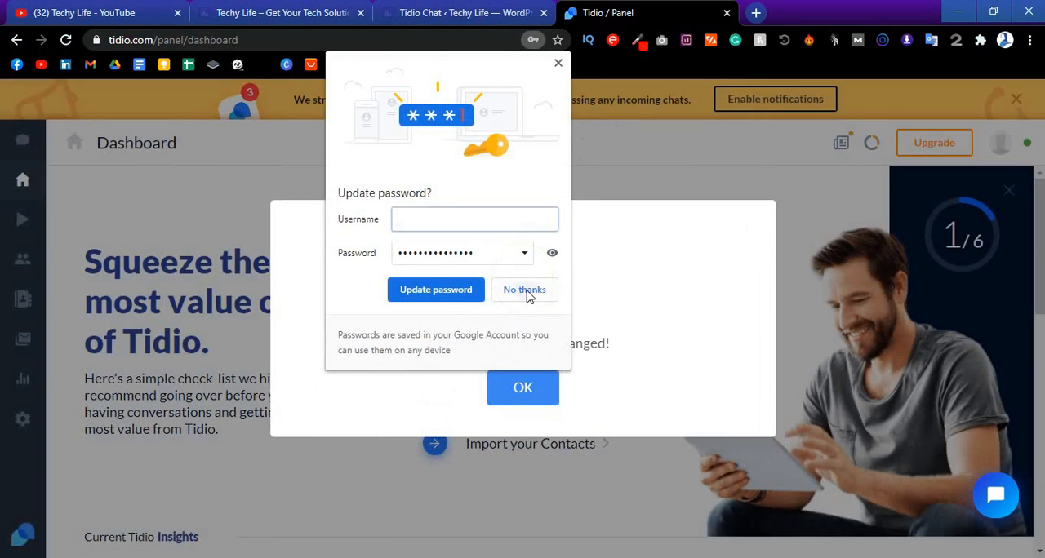
{"action": "left_click", "coordinate": [529, 293]}
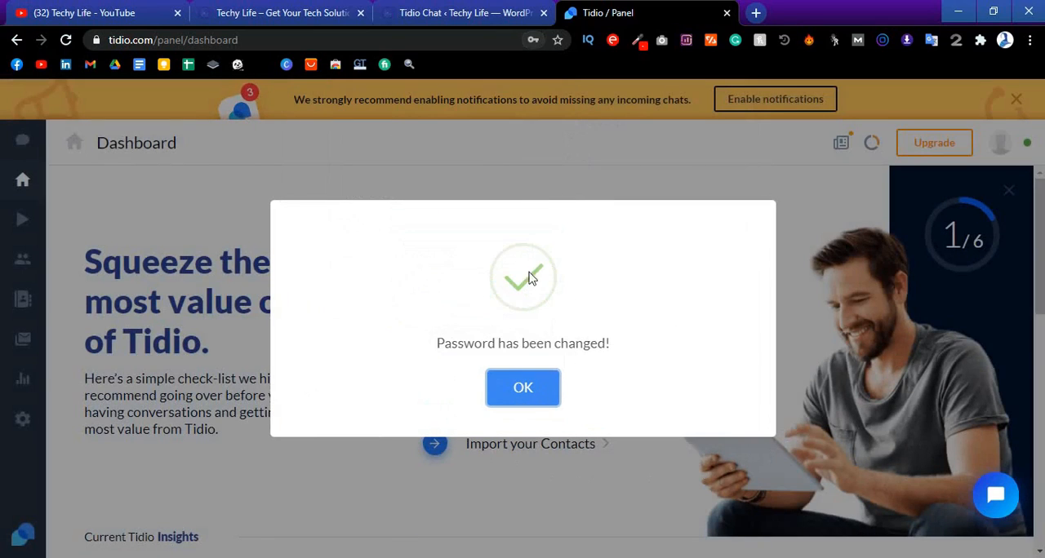
{"action": "left_click", "coordinate": [511, 392]}
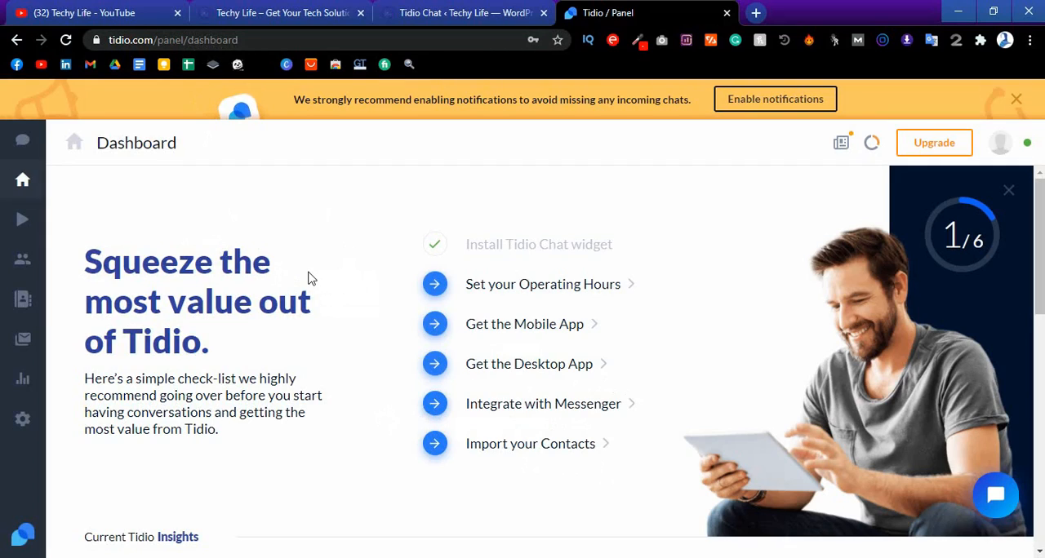
- Open Tidio's Conversations page, and reload the Techy Life home page in its own browser tab
{"action": "left_click", "coordinate": [24, 147]}
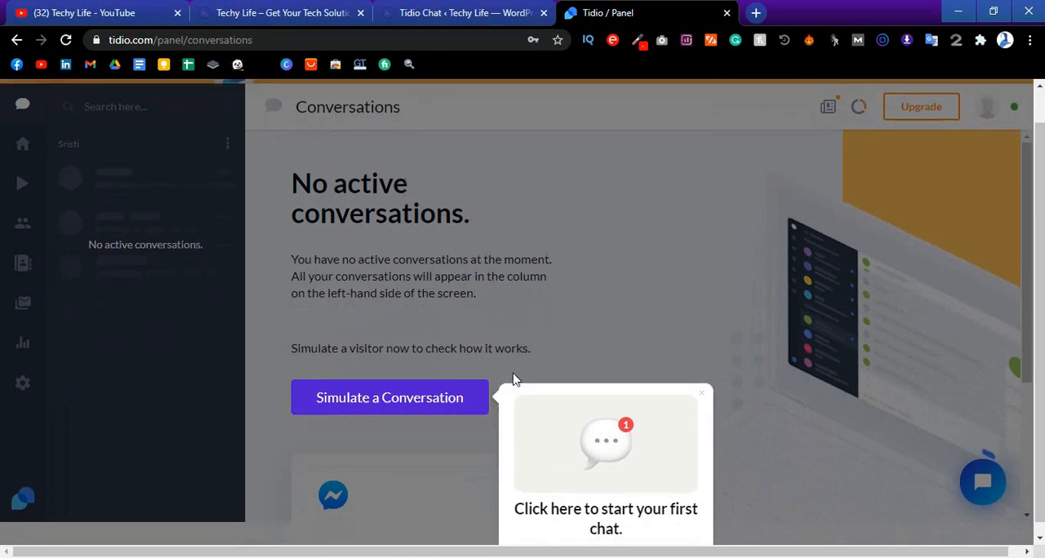
{"action": "left_click", "coordinate": [303, 14]}
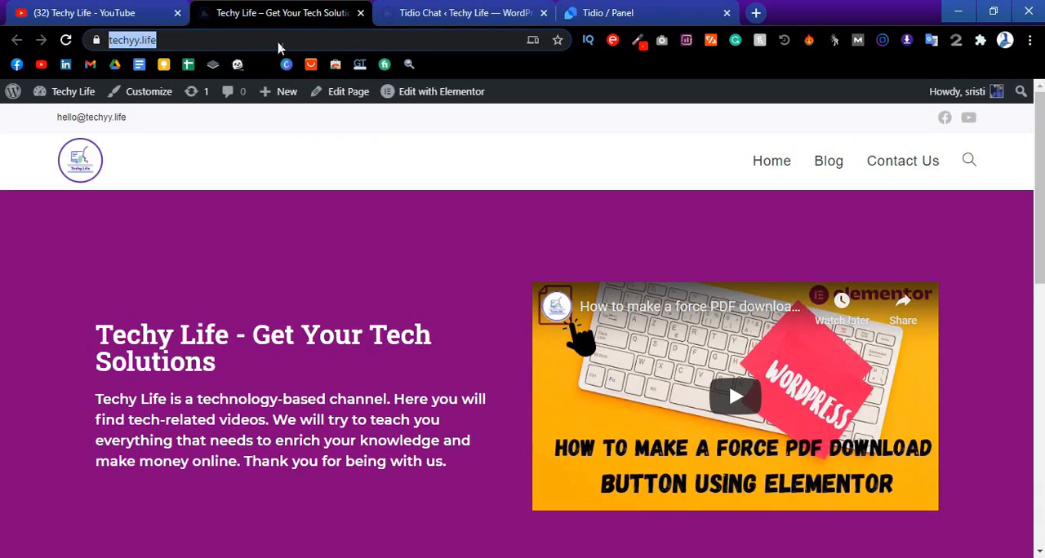
{"action": "left_click", "coordinate": [67, 40]}
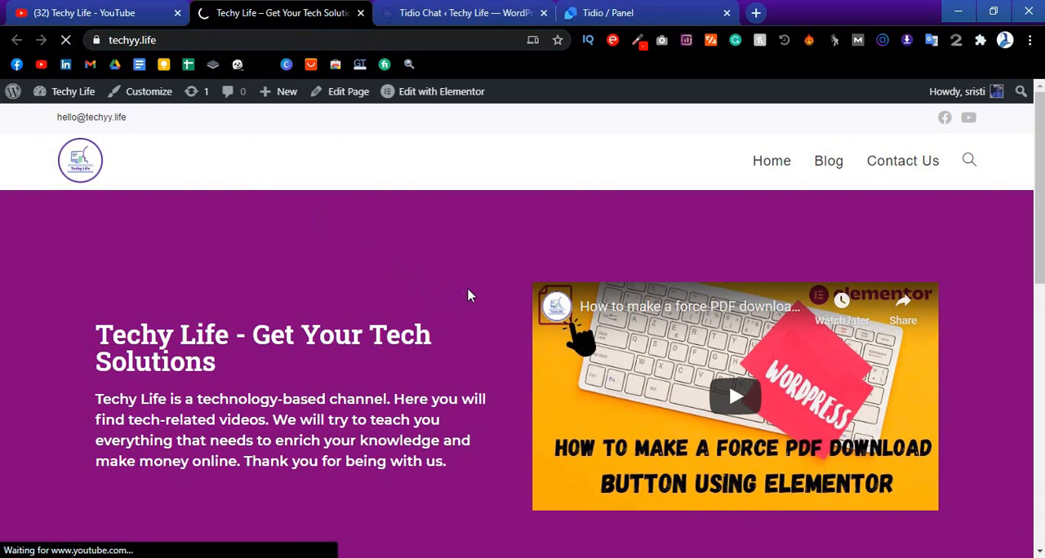
- Look over the reloaded Techy Life home page for the live chat widget and its greeting
{"action": "scroll", "coordinate": [469, 295], "scroll_direction": "down", "scroll_amount": 3}
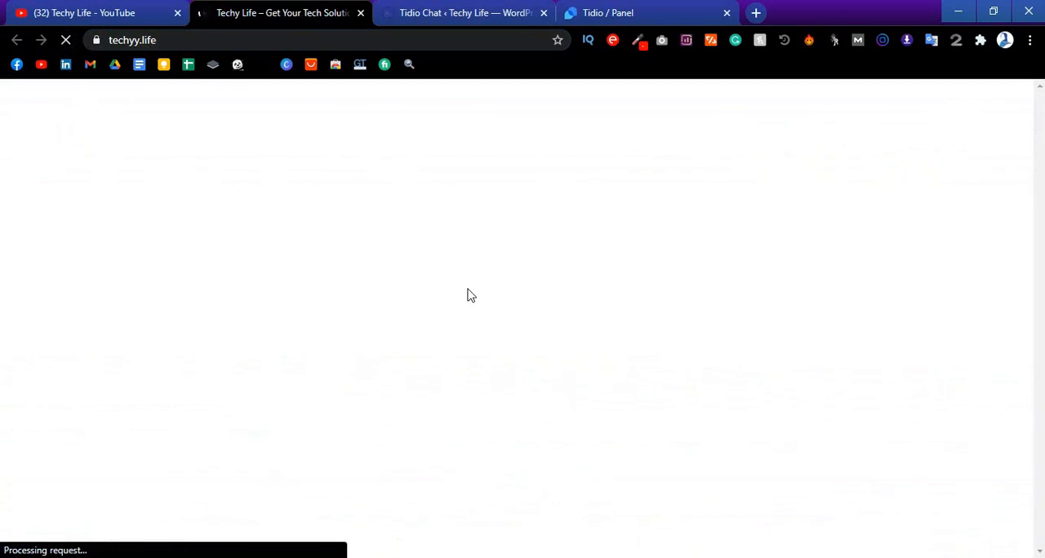
{"action": "scroll", "coordinate": [470, 295], "scroll_direction": "up", "scroll_amount": 3}
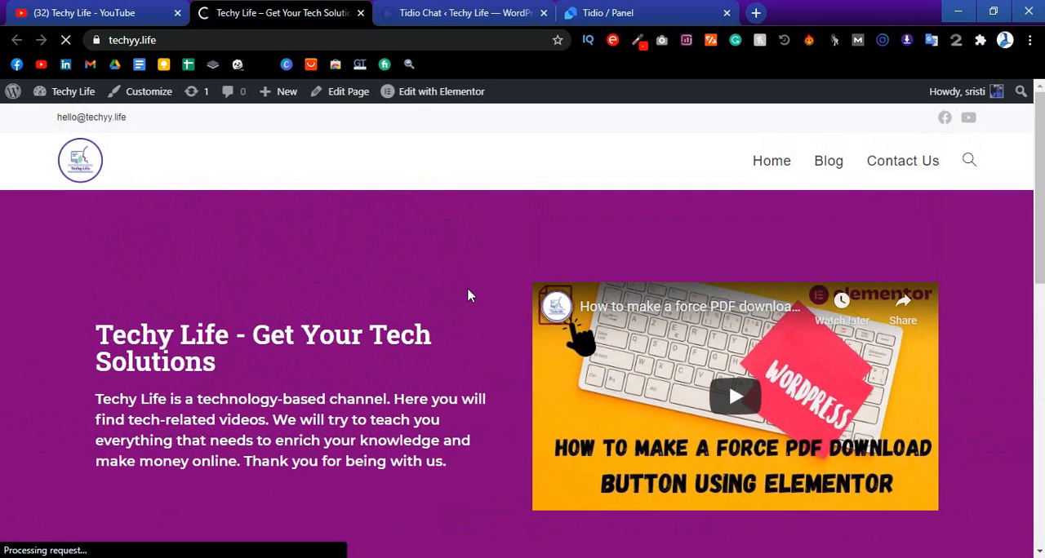
{"action": "scroll", "coordinate": [468, 295], "scroll_direction": "down", "scroll_amount": 3}
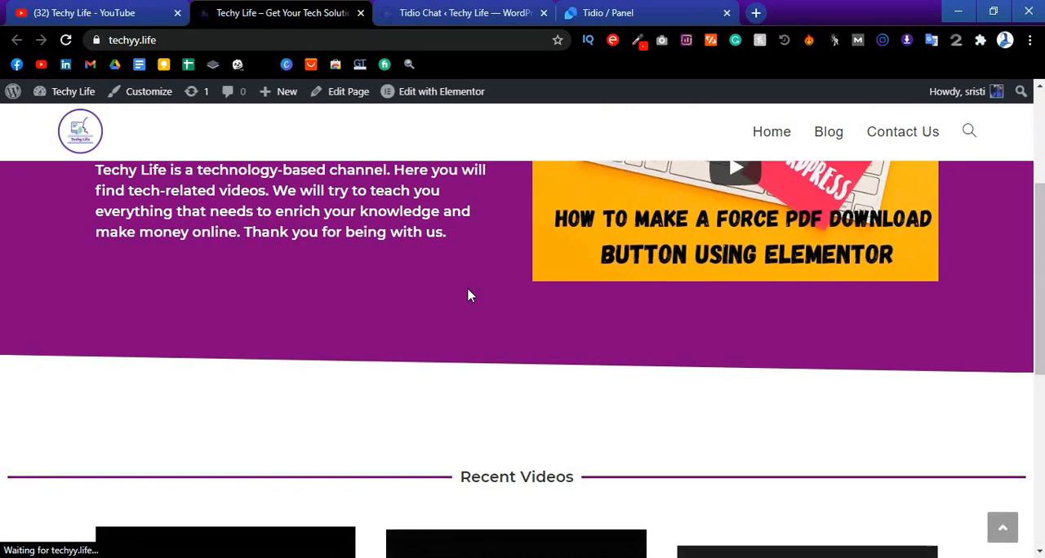
{"action": "scroll", "coordinate": [467, 296], "scroll_direction": "up", "scroll_amount": 3}
{"action": "scroll", "coordinate": [467, 296], "scroll_direction": "down", "scroll_amount": 3}
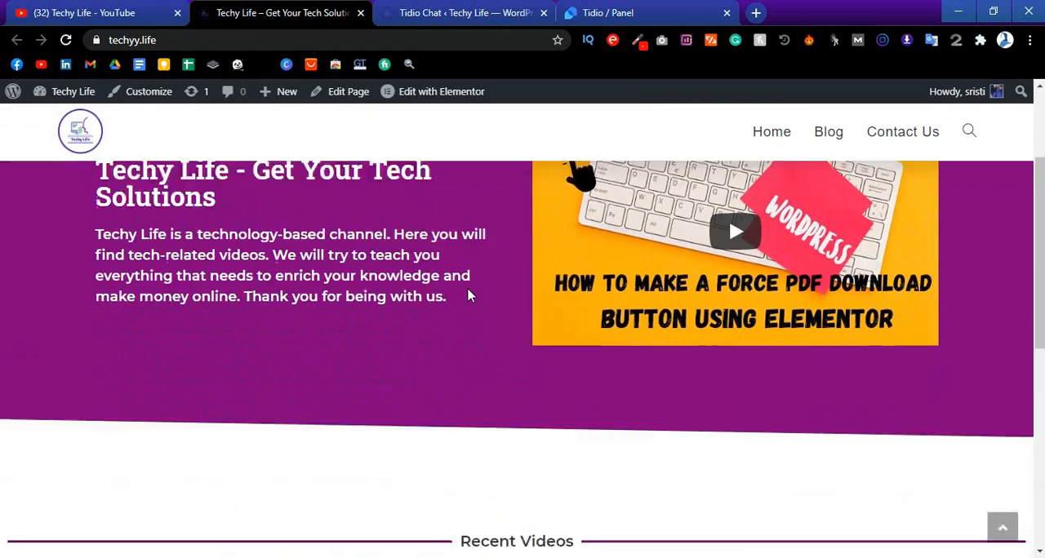
{"action": "scroll", "coordinate": [467, 296], "scroll_direction": "down", "scroll_amount": 1}
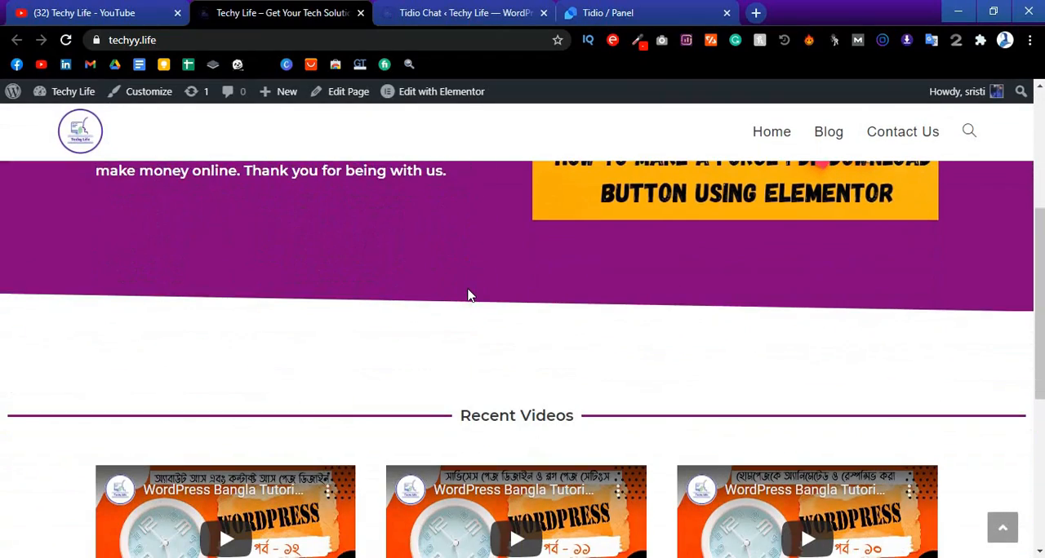
{"action": "scroll", "coordinate": [467, 296], "scroll_direction": "up", "scroll_amount": 1}
{"action": "scroll", "coordinate": [467, 296], "scroll_direction": "up", "scroll_amount": 2}
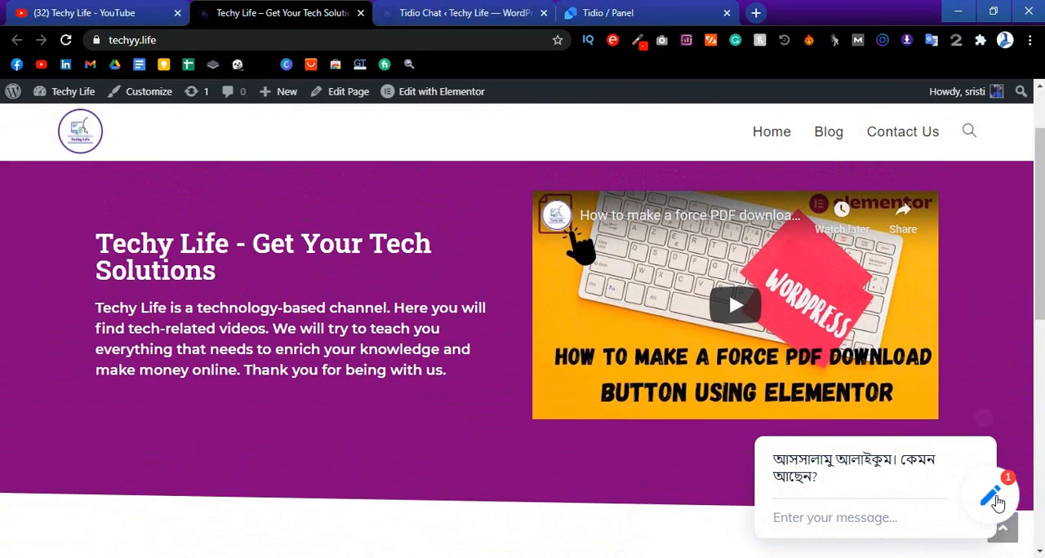
- Open the chat widget on the Techy Life home page and send the visitor message "hi"
{"action": "left_click", "coordinate": [997, 502]}
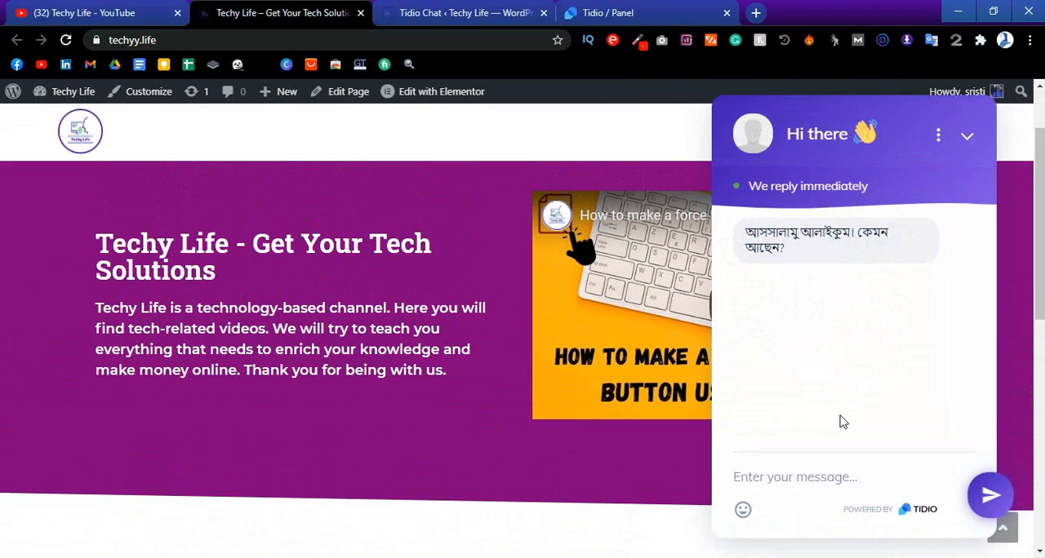
{"action": "type", "text": "h"}
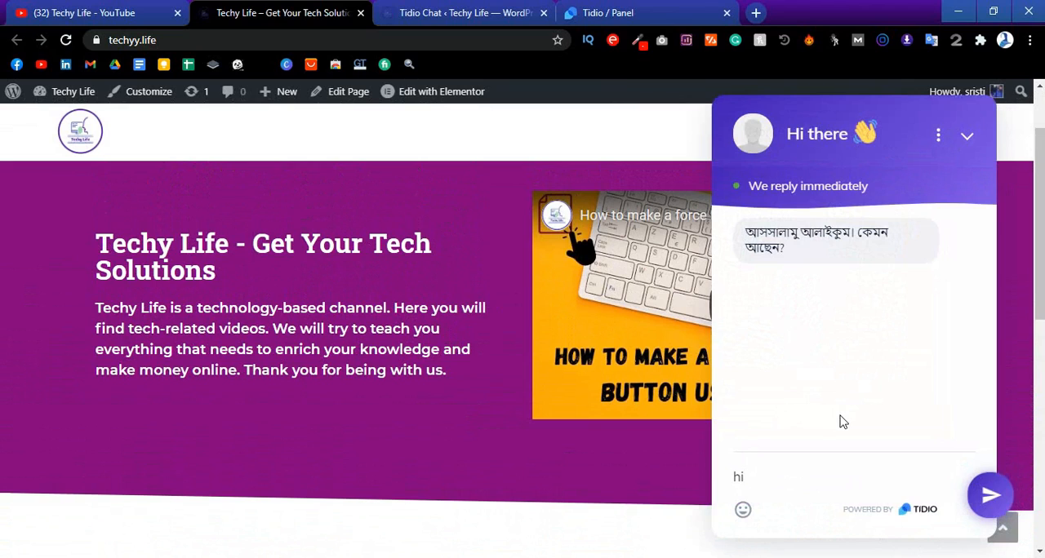
{"action": "type", "text": "i"}
{"action": "left_click", "coordinate": [989, 496]}
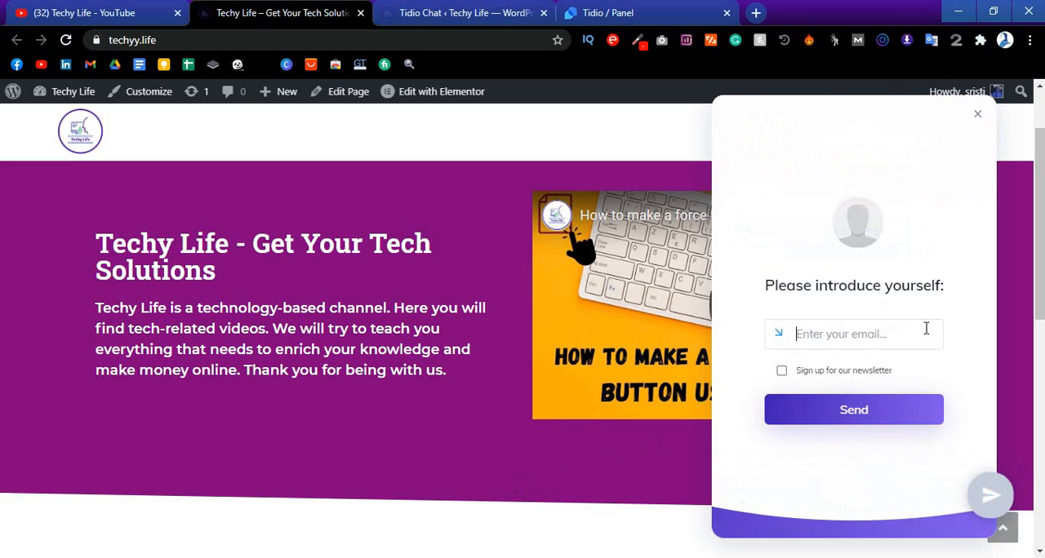
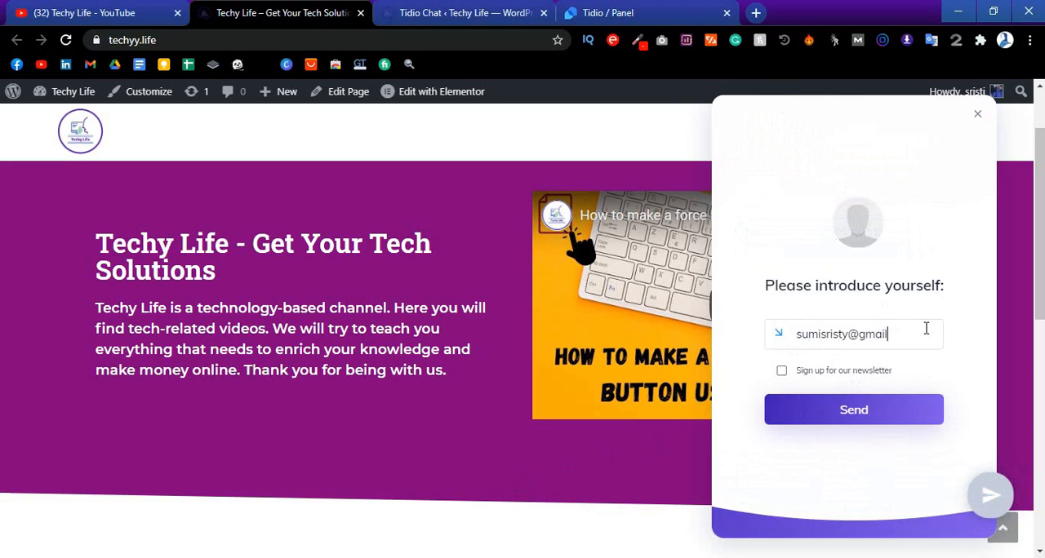
- Fill in the visitor's e-mail in the chat's introduction form and submit it without the newsletter sign-up
{"action": "left_click", "coordinate": [864, 419]}
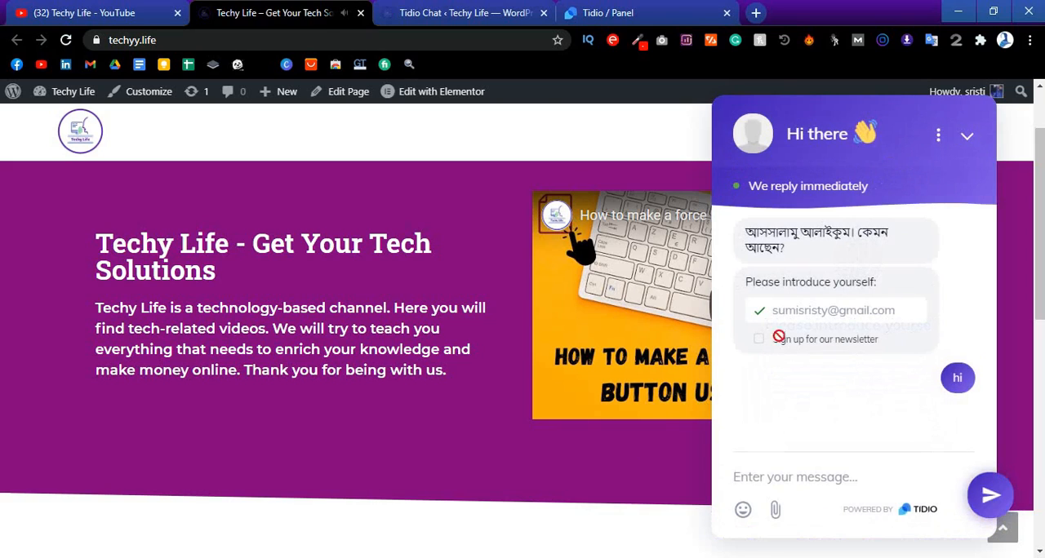
- Switch back to the Tidio panel and start the conversation simulation from the Conversations page
{"action": "left_click", "coordinate": [608, 13]}
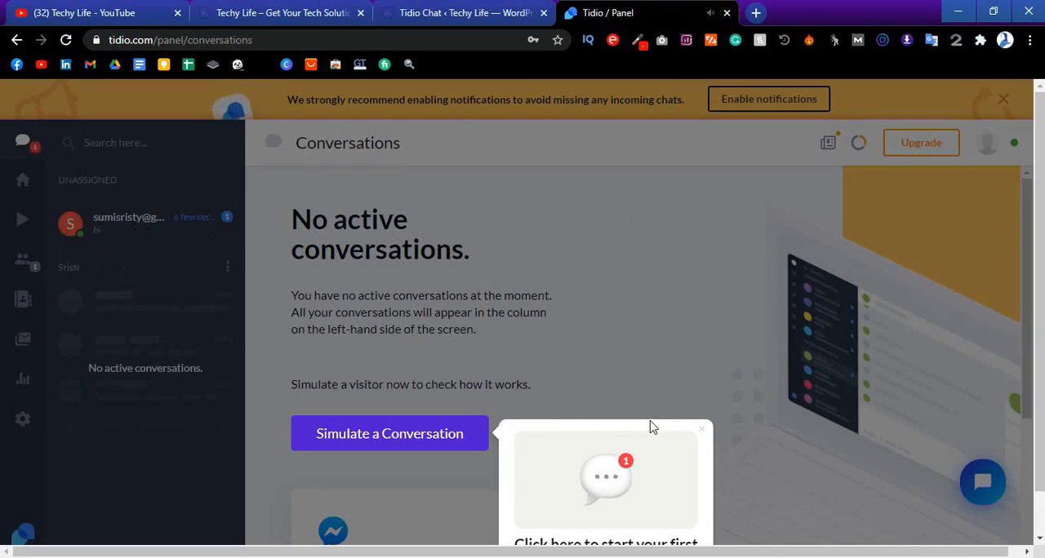
{"action": "scroll", "coordinate": [653, 426], "scroll_direction": "down", "scroll_amount": 1}
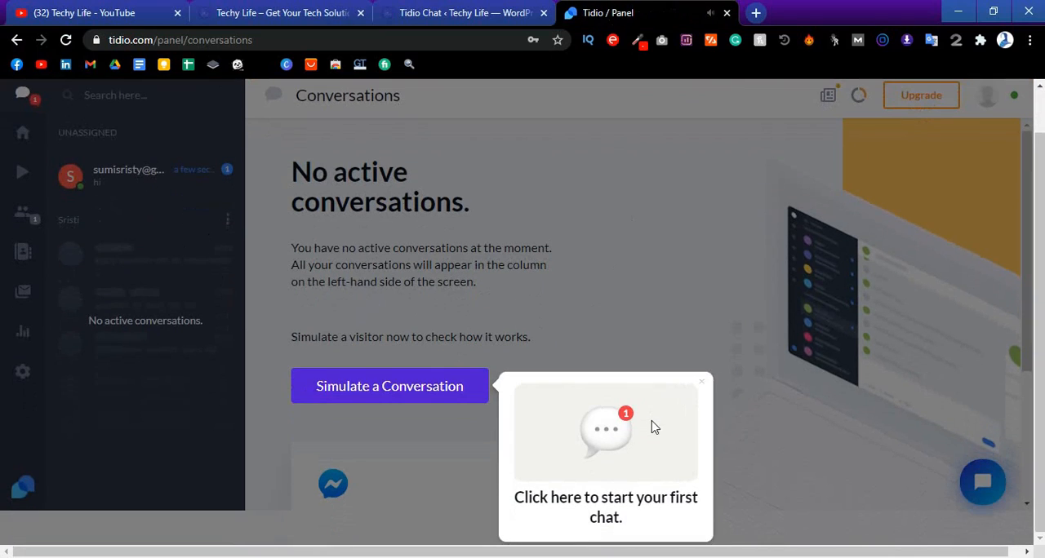
{"action": "left_click", "coordinate": [386, 393]}
{"action": "left_click", "coordinate": [601, 12]}
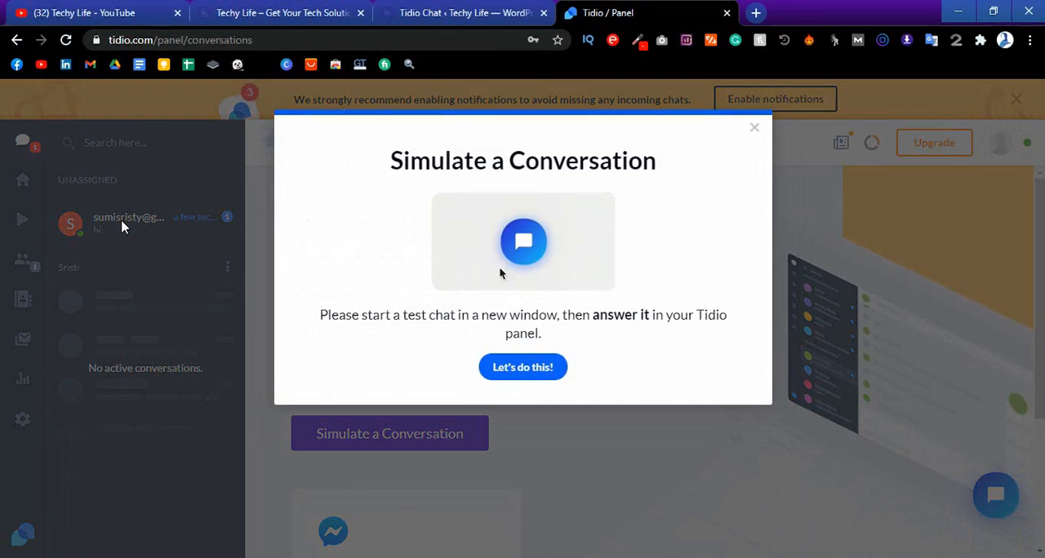
{"action": "left_click", "coordinate": [513, 368]}
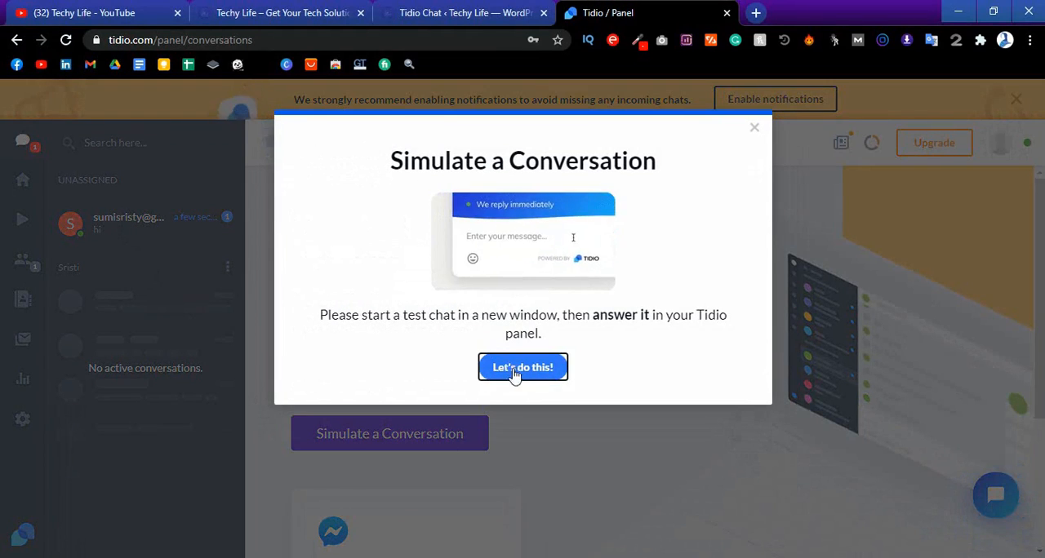
- Open the visitor's unassigned conversation and send the reply "hello"
{"action": "left_click", "coordinate": [115, 227]}
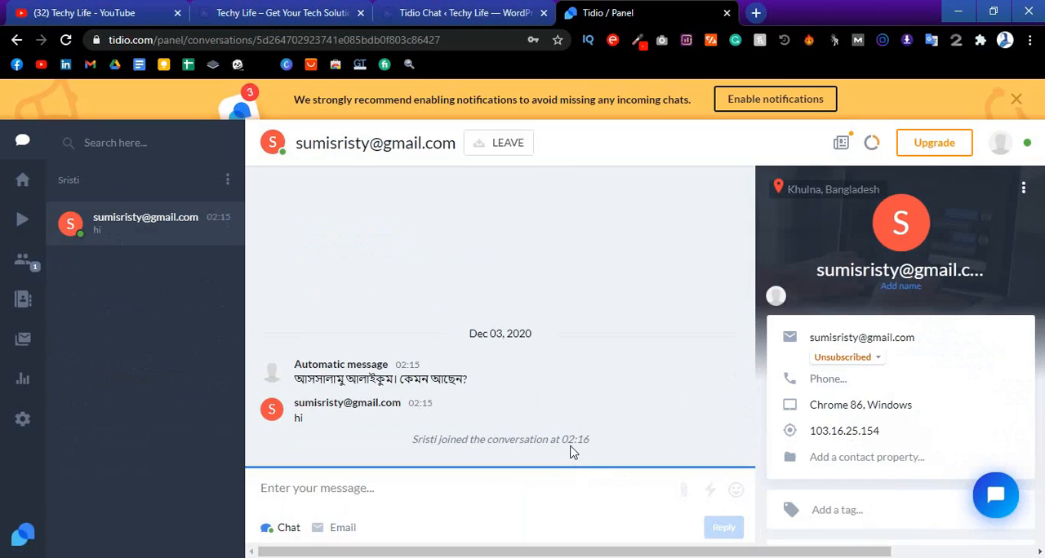
{"action": "left_click", "coordinate": [313, 496]}
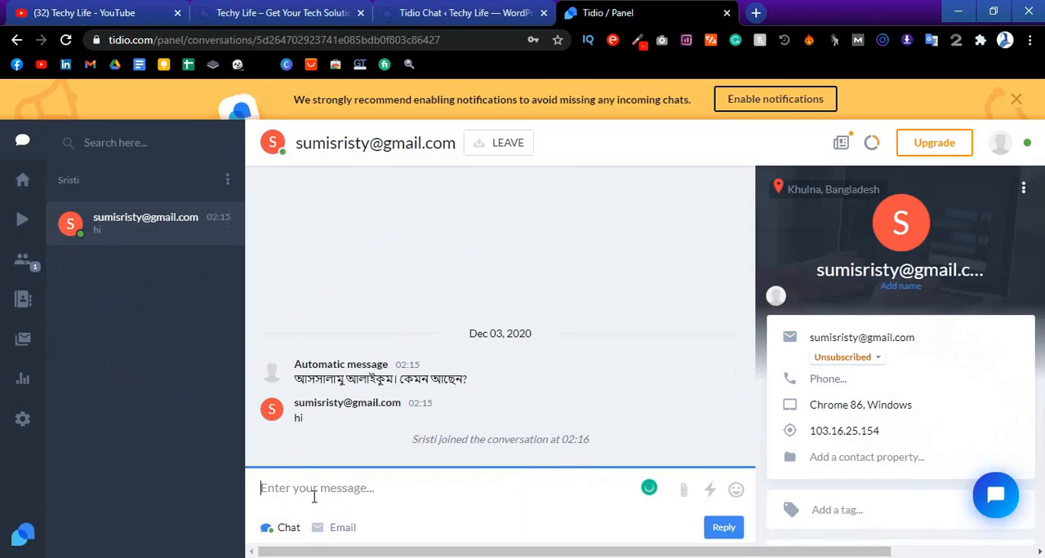
{"action": "type", "text": "hello"}
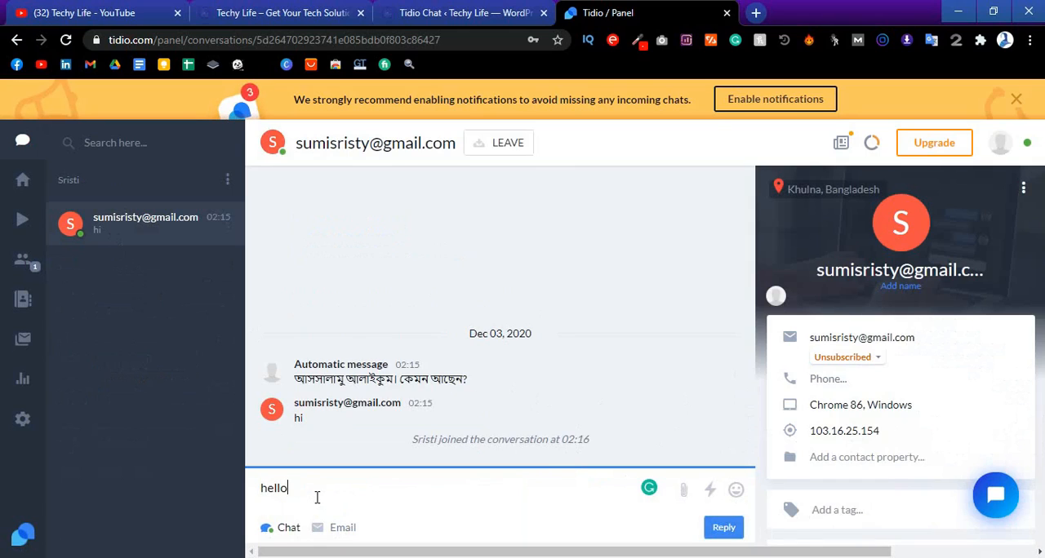
{"action": "left_click", "coordinate": [728, 531]}
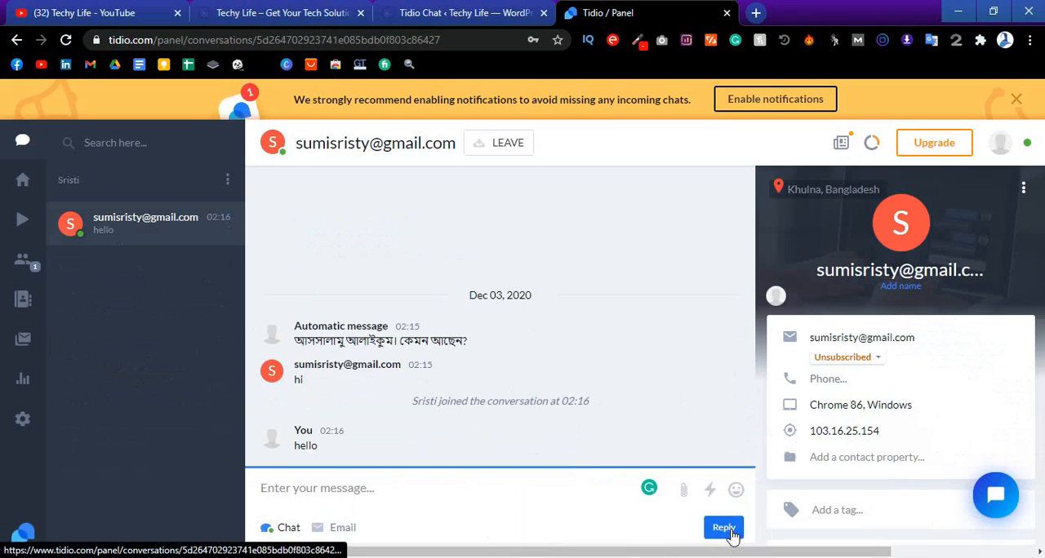
- Check the reply in the Techy Life site's chat widget and review the visitor's contact details and viewed pages in the Tidio panel
{"action": "left_click", "coordinate": [269, 14]}
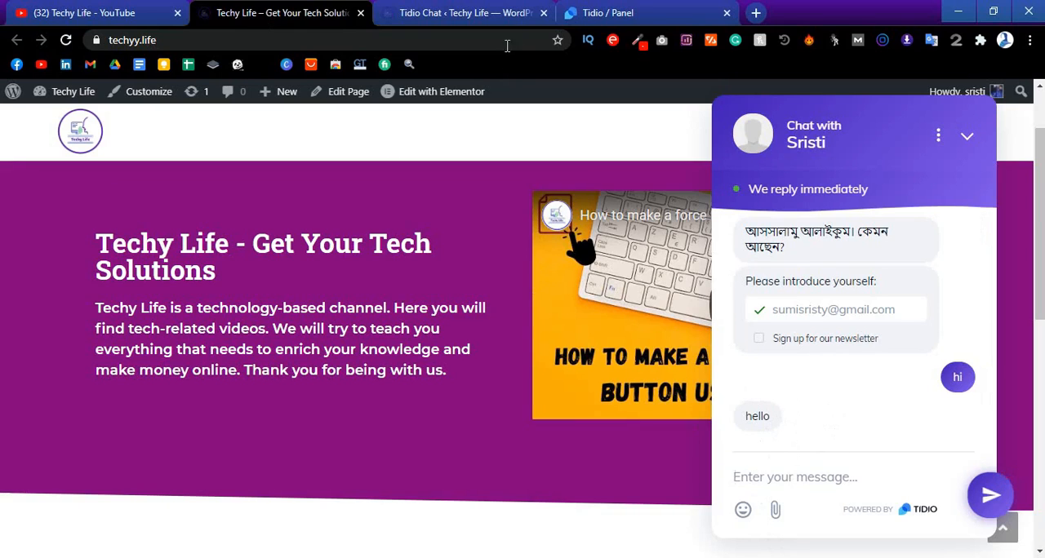
{"action": "left_click", "coordinate": [663, 20]}
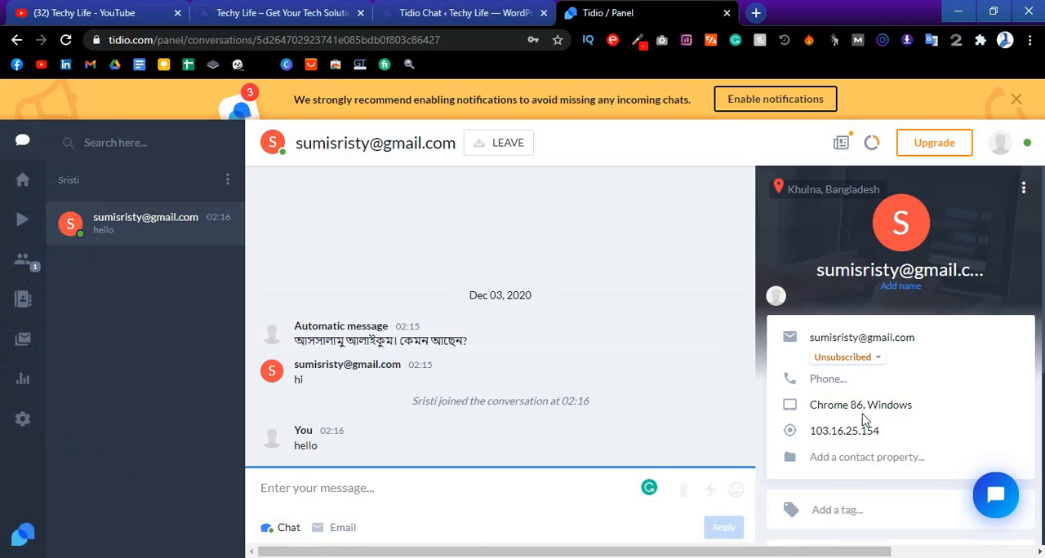
{"action": "scroll", "coordinate": [894, 371], "scroll_direction": "down", "scroll_amount": 3}
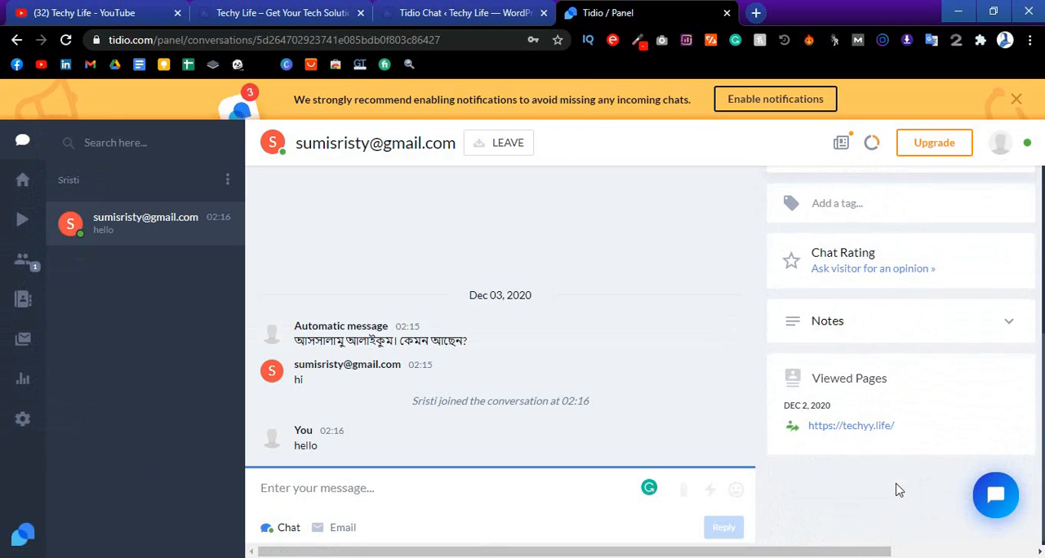
- Return to the Techy Life home page and collapse the open chat widget
{"action": "left_click", "coordinate": [314, 15]}
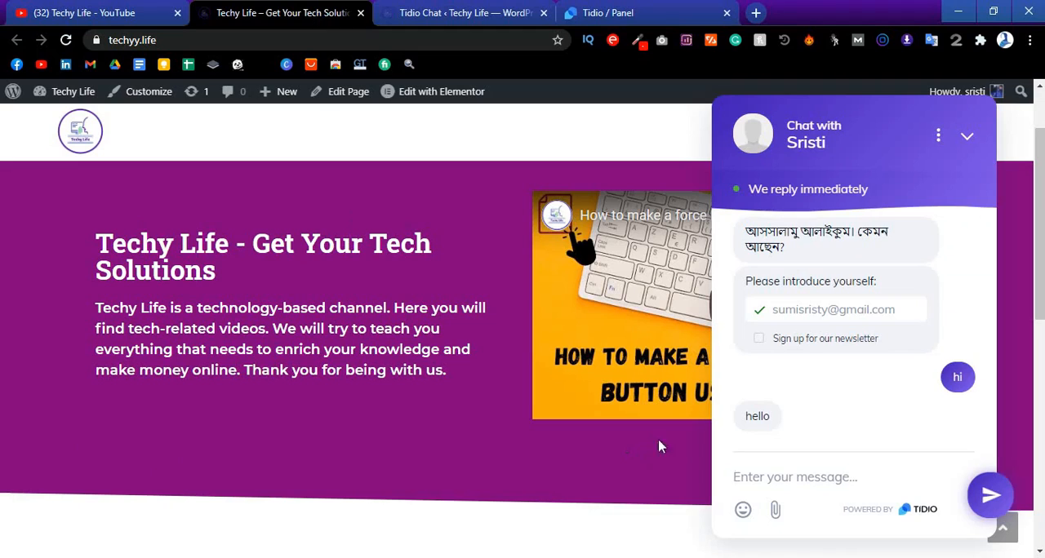
{"action": "left_click", "coordinate": [966, 137]}
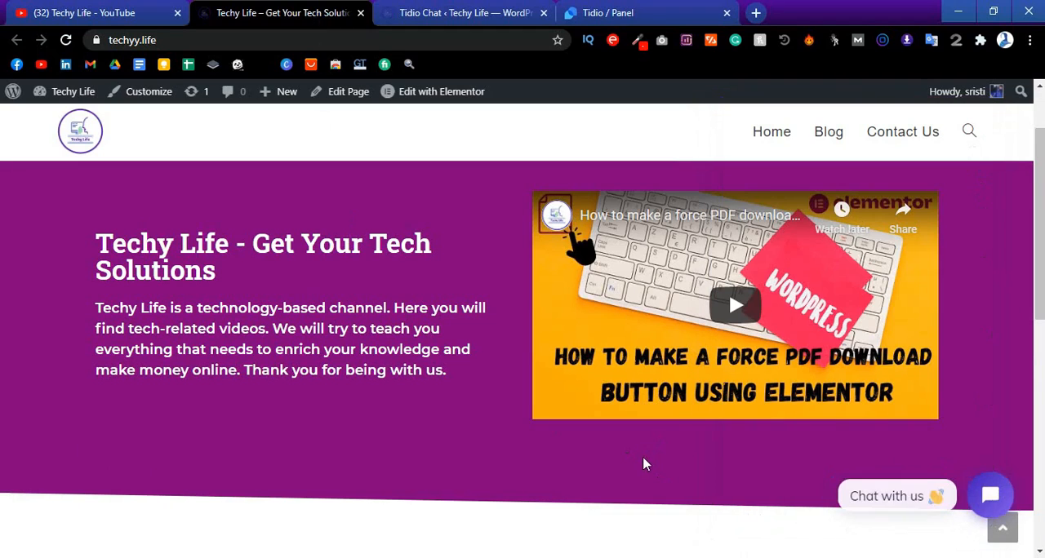
{"action": "scroll", "coordinate": [405, 365], "scroll_direction": "up", "scroll_amount": 2}
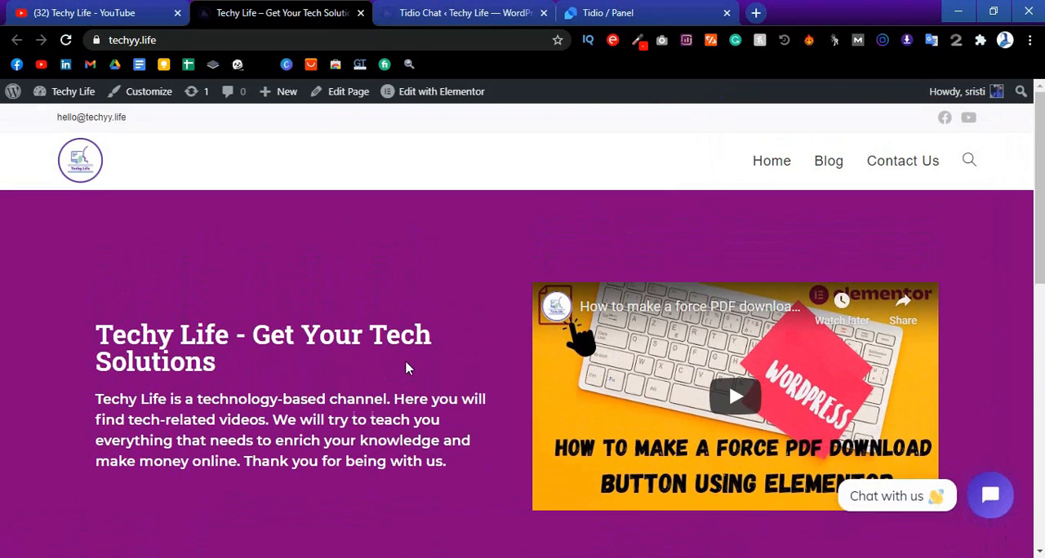